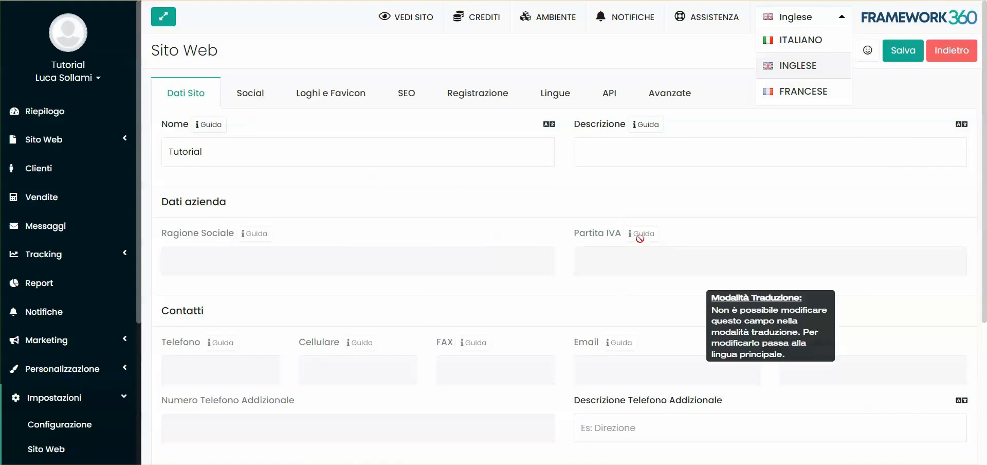
Review the site's translation-mode fields and its language settings, from the featured languages through the full list of other languages.
{"action": "scroll", "coordinate": [260, 247], "scroll_direction": "down", "scroll_amount": 4}
{"action": "scroll", "coordinate": [573, 198], "scroll_direction": "up", "scroll_amount": 4}
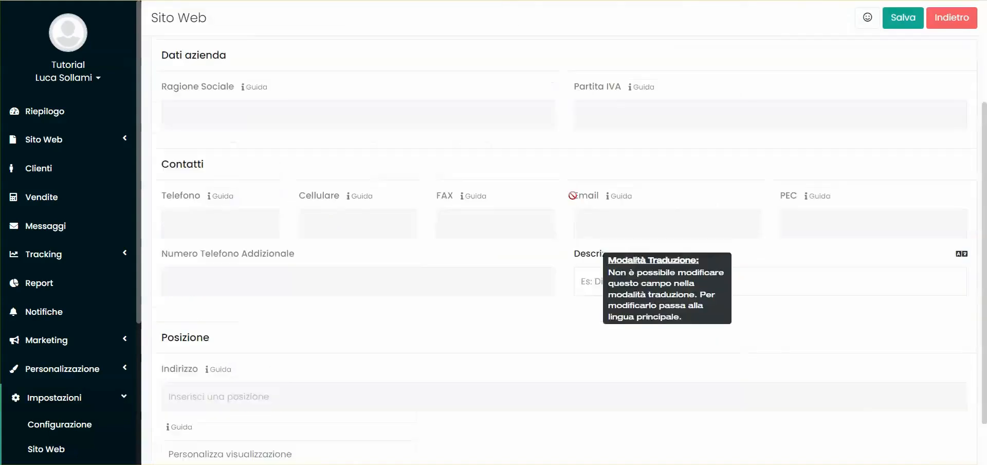
{"action": "left_click", "coordinate": [556, 93]}
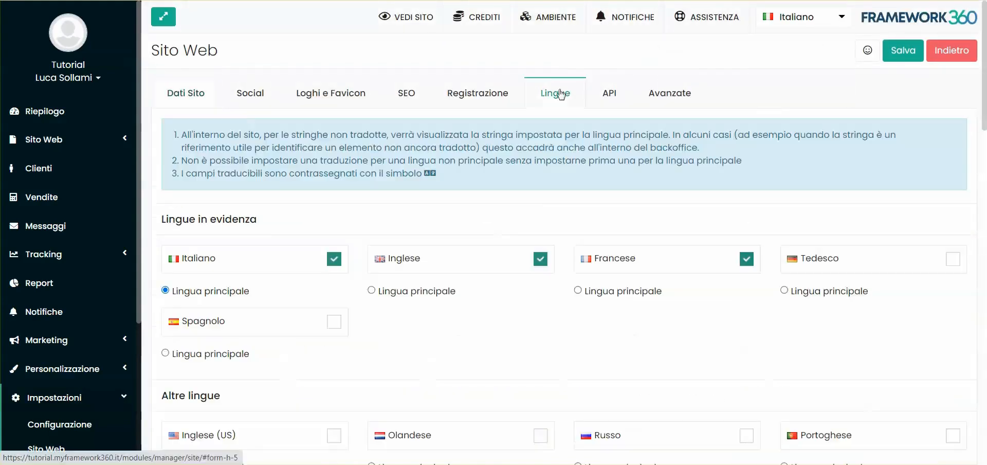
{"action": "scroll", "coordinate": [520, 244], "scroll_direction": "down", "scroll_amount": 4}
{"action": "scroll", "coordinate": [520, 245], "scroll_direction": "down", "scroll_amount": 19}
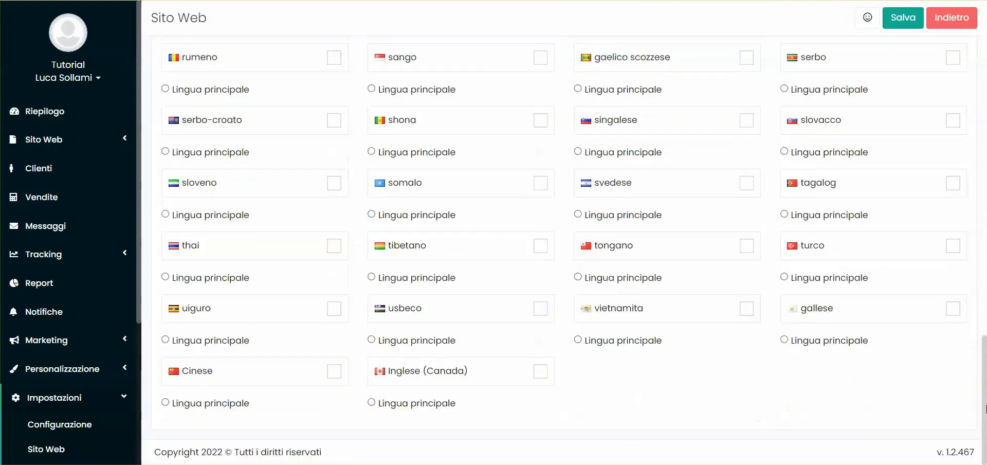
{"action": "left_click_drag", "start_coordinate": [986, 409], "coordinate": [986, 190]}
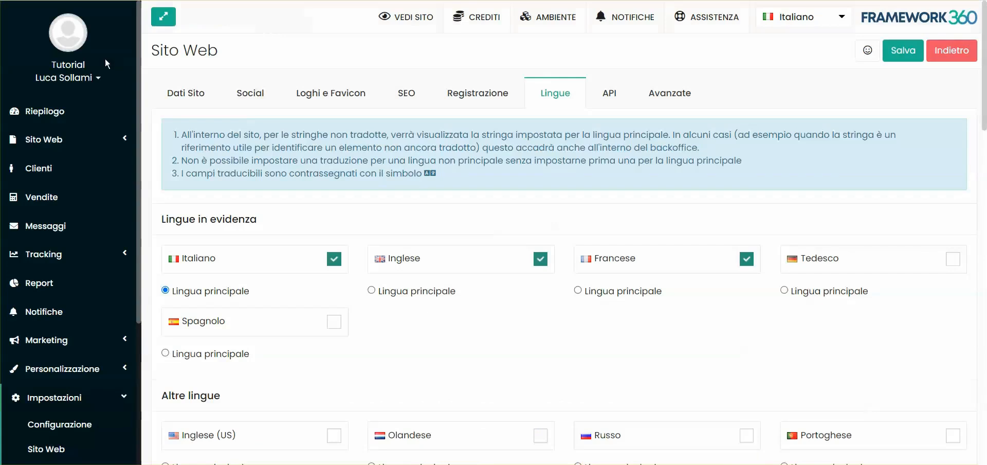
Open the Homepage from the website's page list for editing.
{"action": "left_click", "coordinate": [31, 139]}
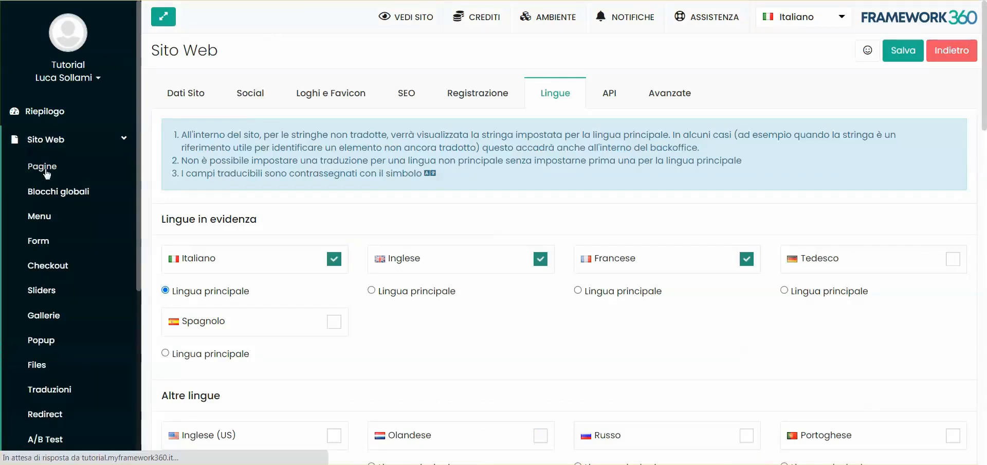
{"action": "left_click", "coordinate": [43, 167]}
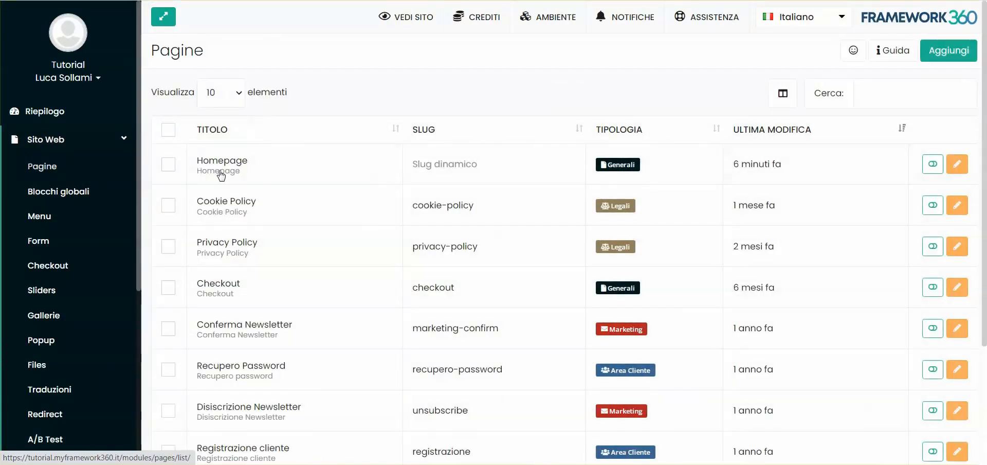
{"action": "left_click", "coordinate": [238, 163]}
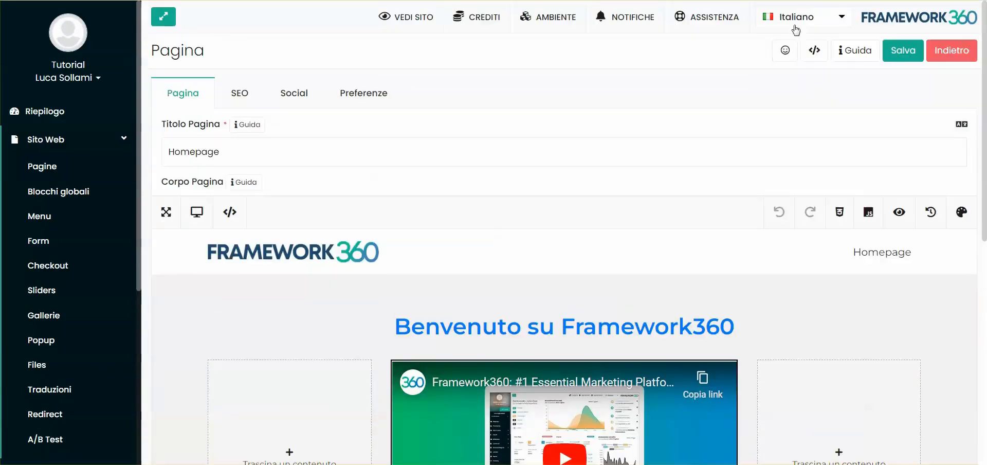
Switch the Homepage to its English version and import the page body from Italian.
{"action": "left_click", "coordinate": [796, 26]}
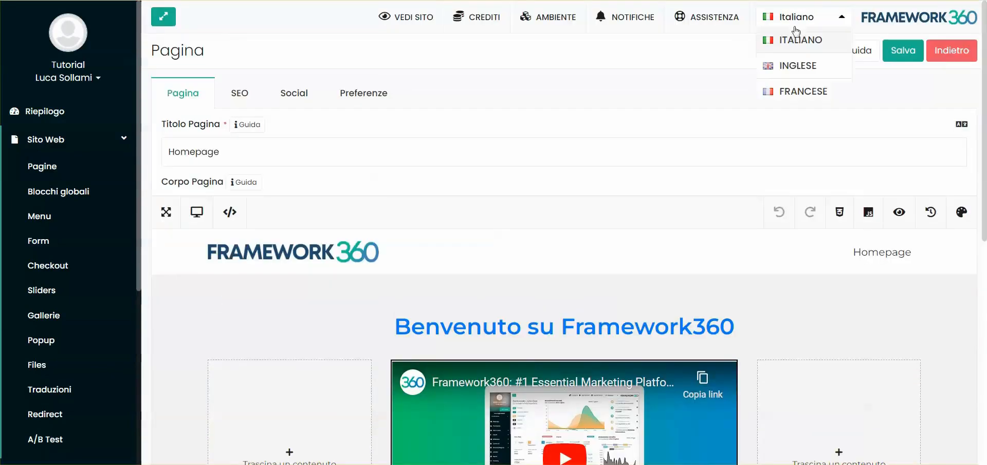
{"action": "left_click", "coordinate": [794, 64]}
{"action": "scroll", "coordinate": [587, 148], "scroll_direction": "down", "scroll_amount": 2}
{"action": "scroll", "coordinate": [586, 149], "scroll_direction": "up", "scroll_amount": 2}
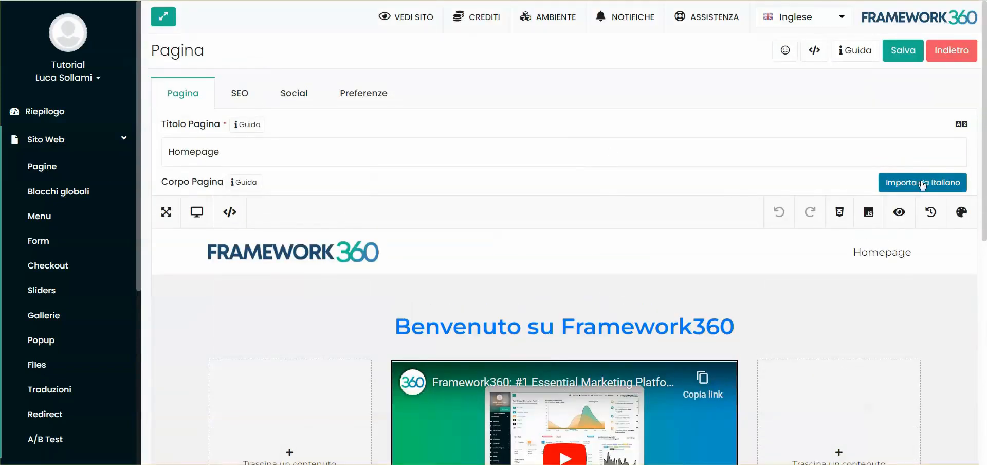
{"action": "left_click", "coordinate": [923, 183]}
{"action": "left_click", "coordinate": [638, 95]}
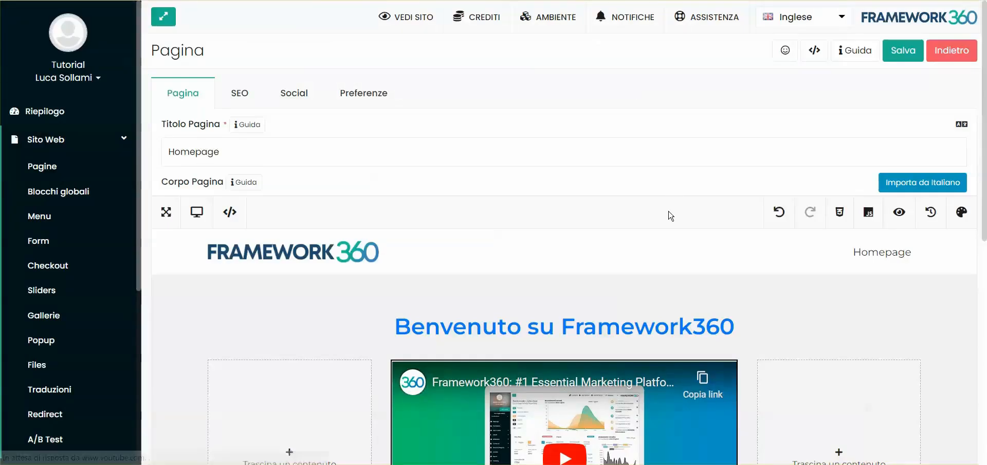
Change the main heading of the English Homepage to "Welcome to Framework360".
{"action": "scroll", "coordinate": [668, 214], "scroll_direction": "down", "scroll_amount": 2}
{"action": "left_click", "coordinate": [665, 201]}
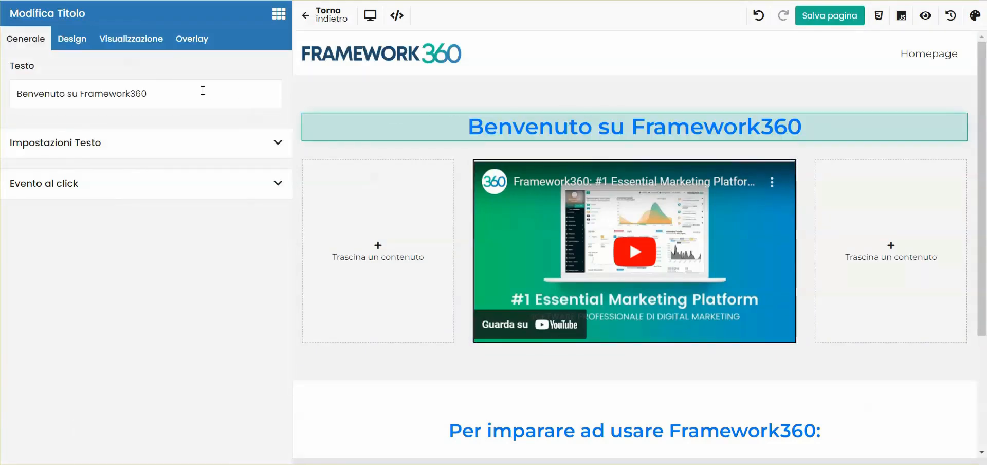
{"action": "left_click_drag", "start_coordinate": [150, 92], "coordinate": [9, 94]}
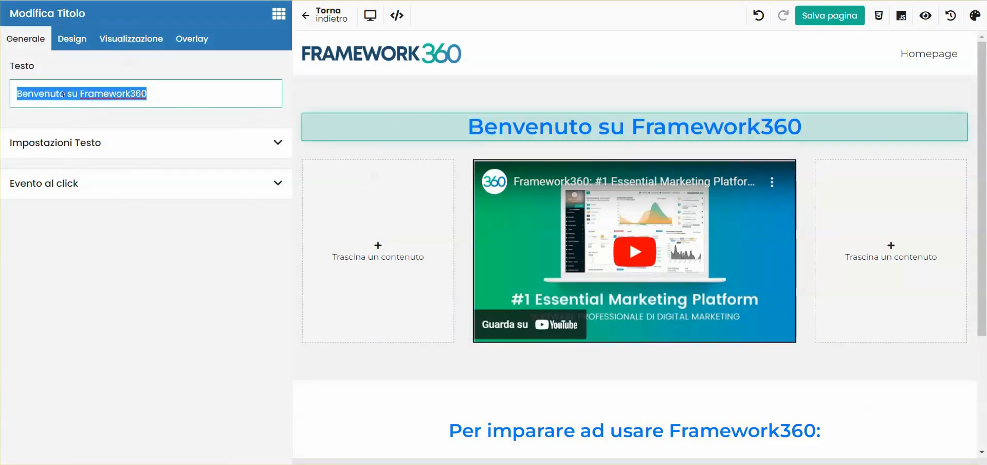
{"action": "type", "text": "Welcome to F"}
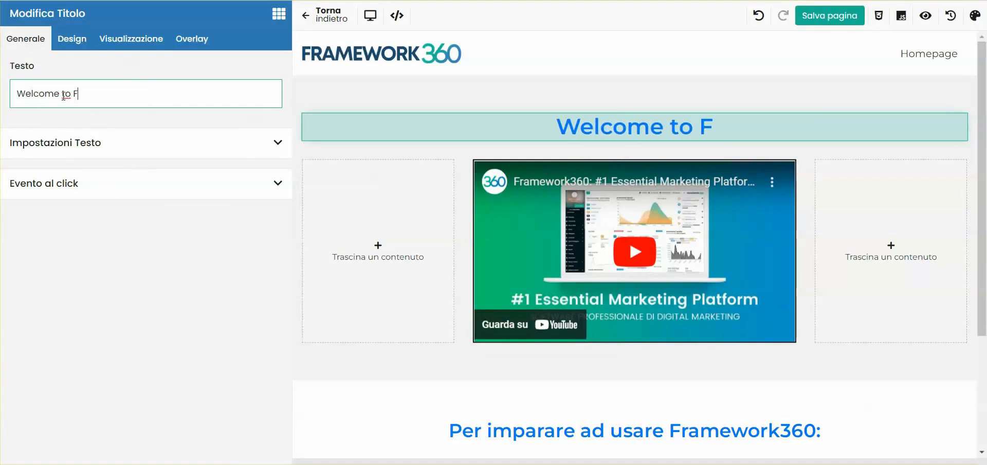
{"action": "type", "text": "ramework360"}
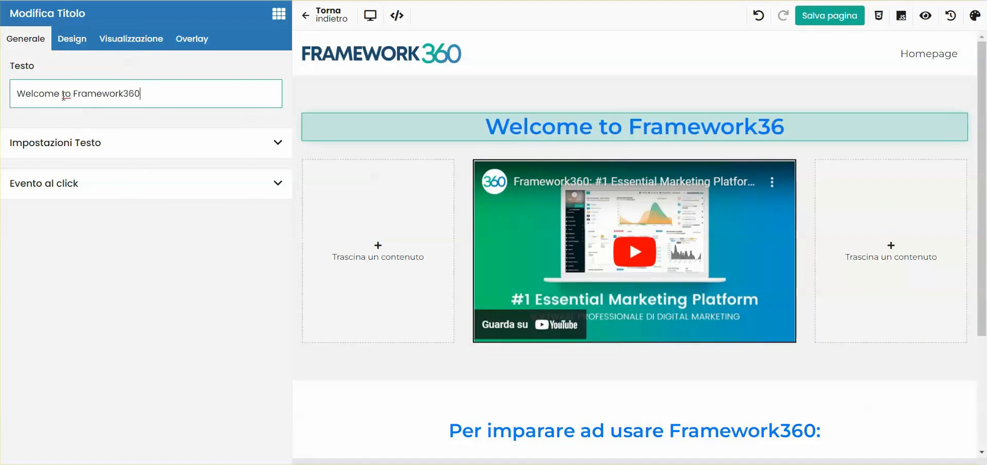
Change the heading above the two buttons to "To learn how to use Framework360:".
{"action": "scroll", "coordinate": [703, 344], "scroll_direction": "down", "scroll_amount": 1}
{"action": "scroll", "coordinate": [703, 345], "scroll_direction": "down", "scroll_amount": 2}
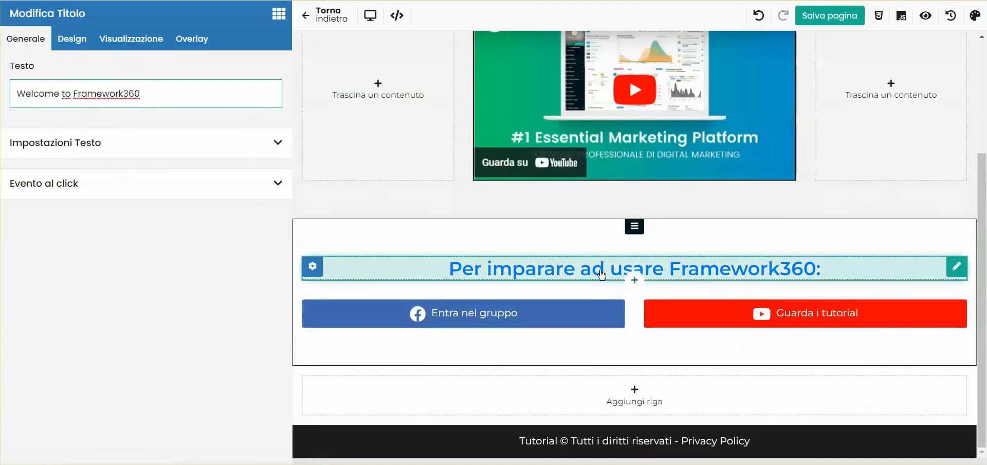
{"action": "left_click", "coordinate": [768, 271]}
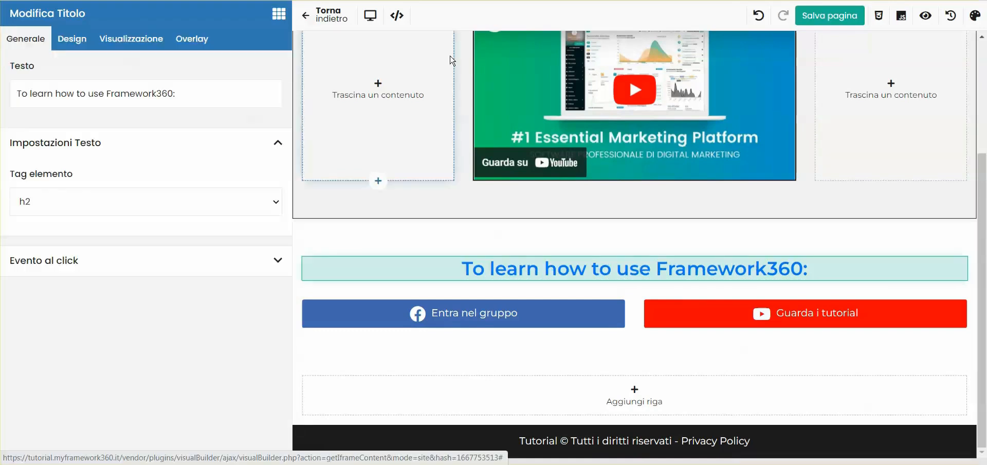
Set the Facebook button's text to "Join the group".
{"action": "left_click", "coordinate": [521, 319]}
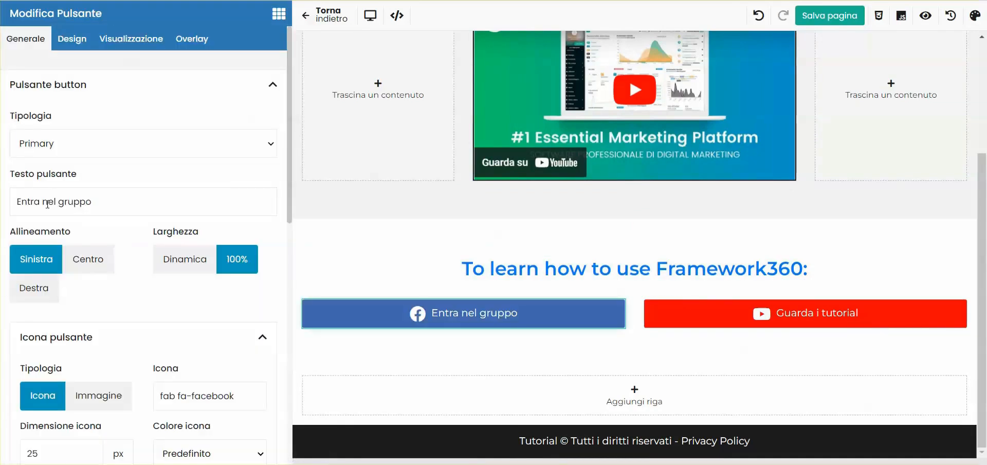
{"action": "triple_click", "coordinate": [13, 202]}
{"action": "key", "text": "BackSpace"}
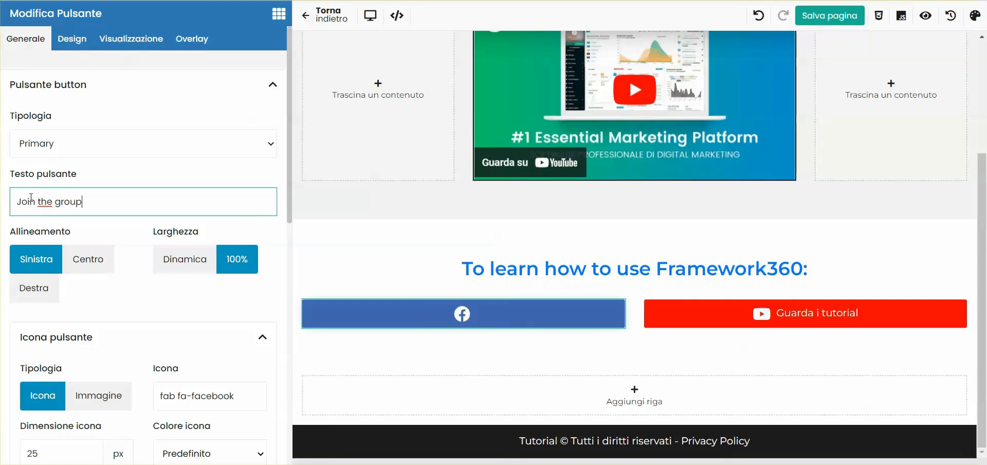
{"action": "type", "text": "Join the group"}
Set the YouTube button's text to "Watch the tutorials" and save the page.
{"action": "left_click", "coordinate": [925, 323]}
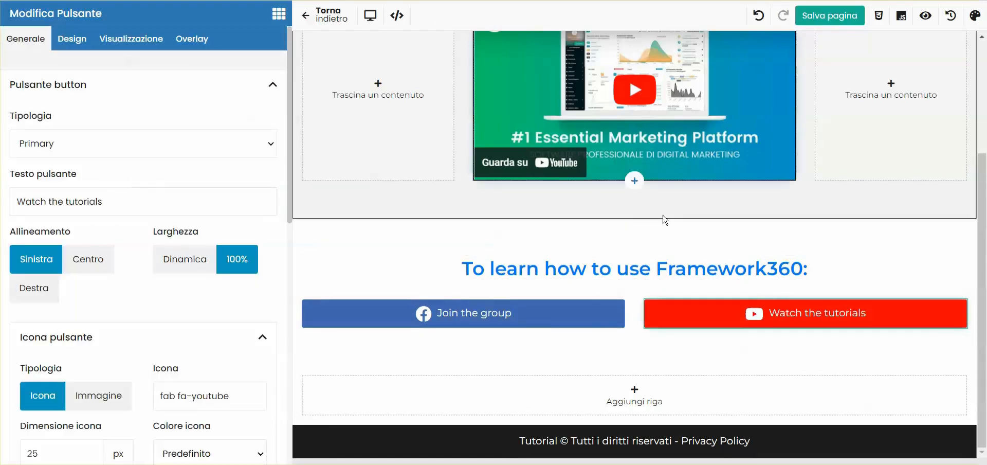
{"action": "scroll", "coordinate": [743, 230], "scroll_direction": "up", "scroll_amount": 5}
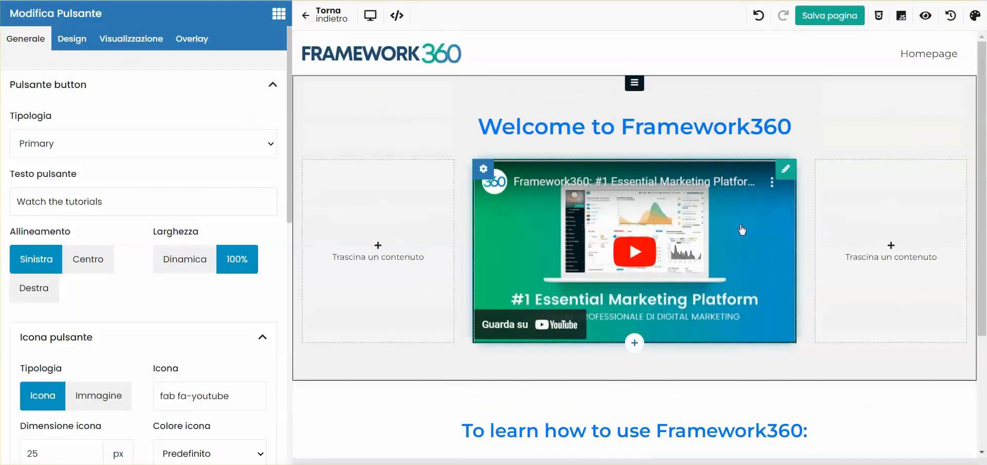
{"action": "left_click", "coordinate": [825, 20]}
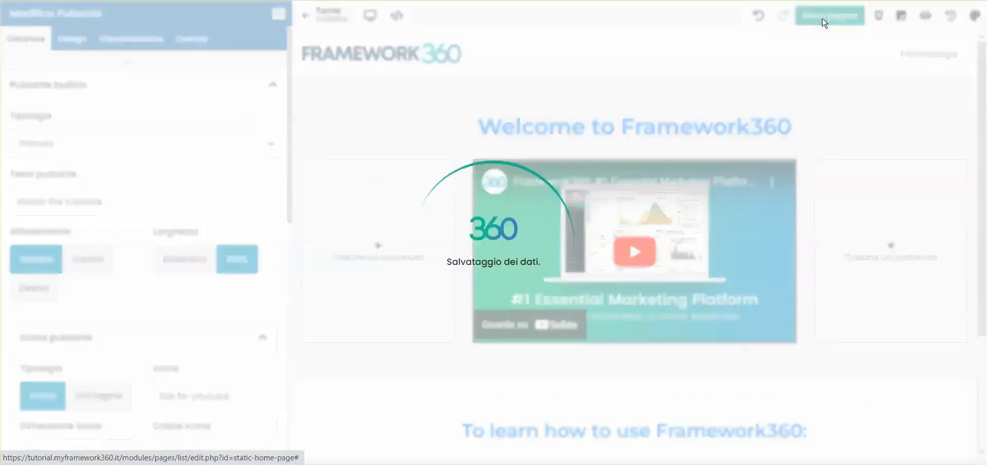
Compare the Italian and English versions of the Homepage by viewing each in turn.
{"action": "left_click", "coordinate": [802, 20]}
{"action": "left_click", "coordinate": [805, 43]}
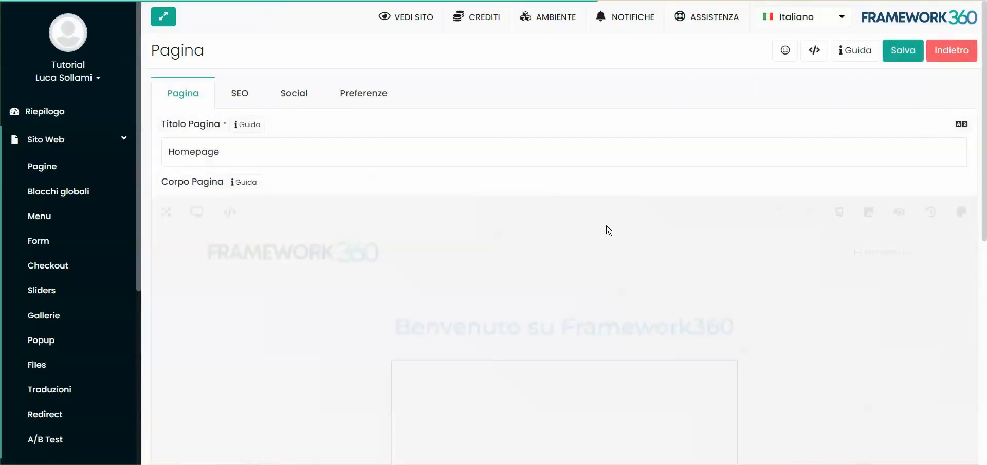
{"action": "scroll", "coordinate": [565, 247], "scroll_direction": "down", "scroll_amount": 3}
{"action": "scroll", "coordinate": [540, 264], "scroll_direction": "down", "scroll_amount": 3}
{"action": "scroll", "coordinate": [542, 270], "scroll_direction": "up", "scroll_amount": 6}
{"action": "left_click", "coordinate": [803, 20]}
{"action": "left_click", "coordinate": [810, 68]}
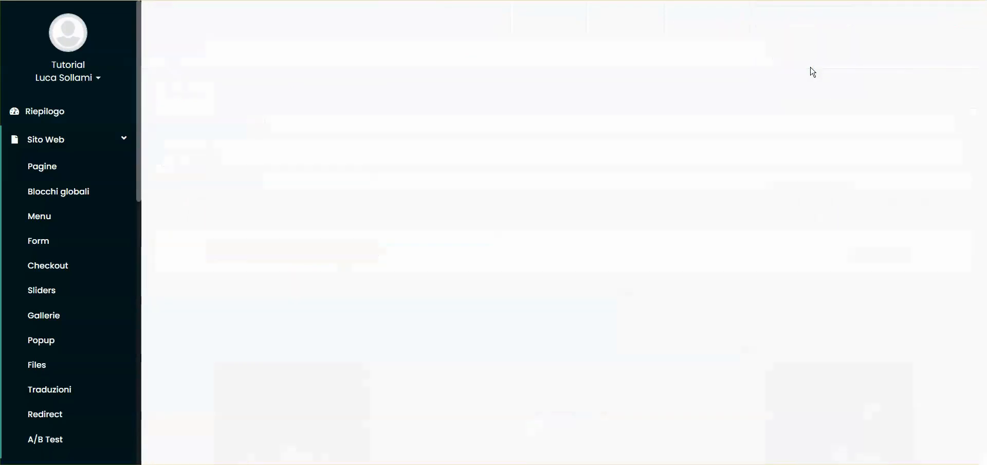
{"action": "scroll", "coordinate": [502, 266], "scroll_direction": "down", "scroll_amount": 5}
{"action": "scroll", "coordinate": [502, 267], "scroll_direction": "up", "scroll_amount": 5}
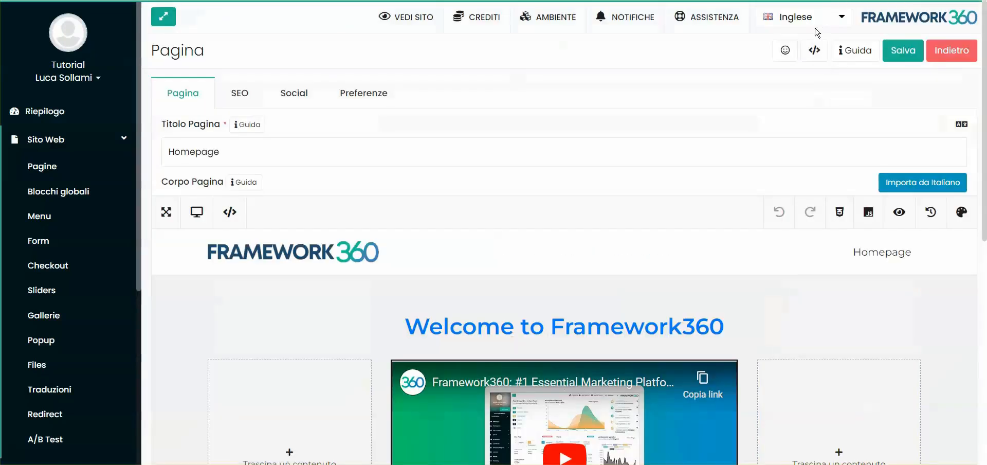
Switch the Homepage to its French version.
{"action": "left_click", "coordinate": [816, 19]}
{"action": "left_click", "coordinate": [801, 96]}
{"action": "scroll", "coordinate": [515, 206], "scroll_direction": "down", "scroll_amount": 3}
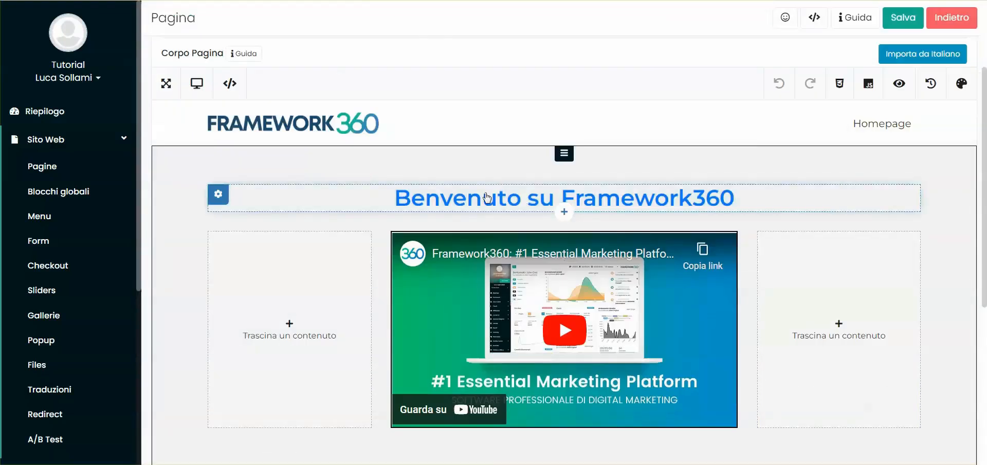
Replace the main heading with its French translation from Google's translator, "Bienvenue sur Framework360".
{"action": "left_click", "coordinate": [404, 198]}
{"action": "triple_click", "coordinate": [117, 104]}
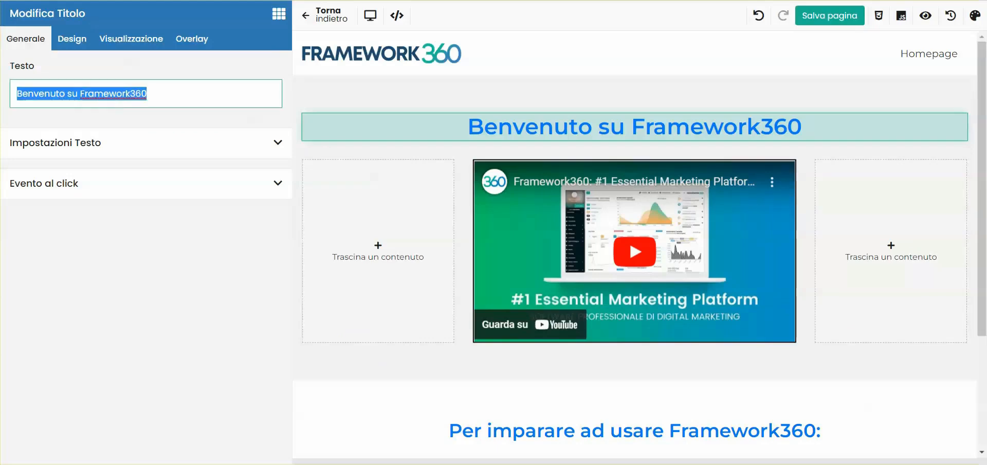
{"action": "key", "text": "ctrl+t"}
{"action": "type", "text": "t"}
{"action": "left_click_drag", "start_coordinate": [364, 170], "coordinate": [487, 205]}
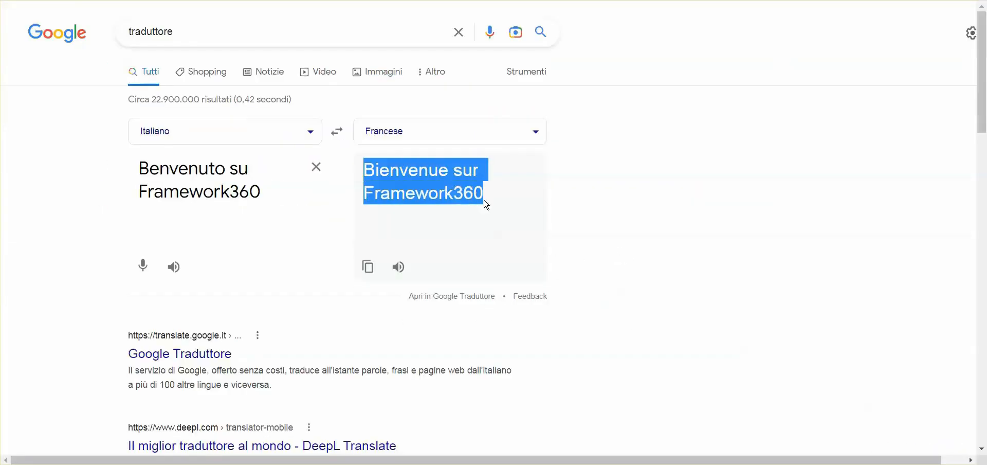
{"action": "key", "text": "ctrl+c"}
{"action": "key", "text": "ctrl+w"}
{"action": "key", "text": "ctrl+v"}
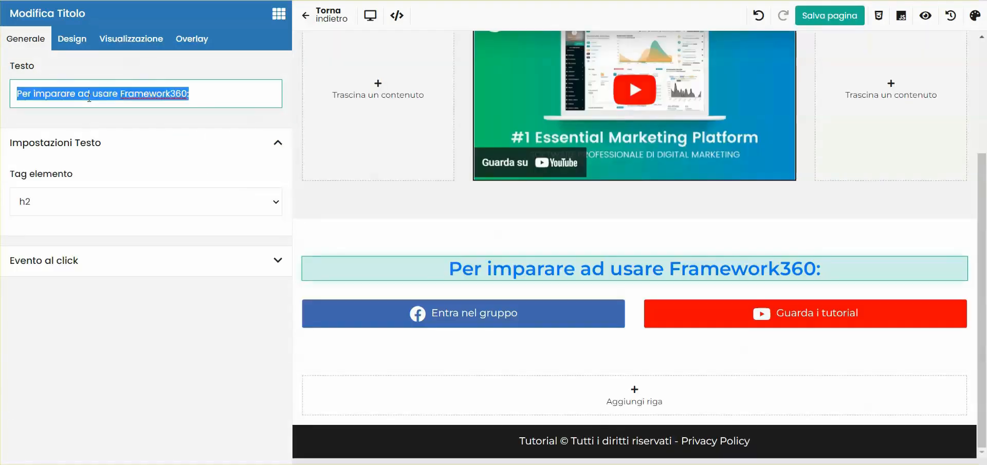
Translate the remaining texts into French, including "Pour apprendre à utiliser Framework360" and "Regardez les tutoriels", then save the page and leave the editor.
{"action": "key", "text": "ctrl+v"}
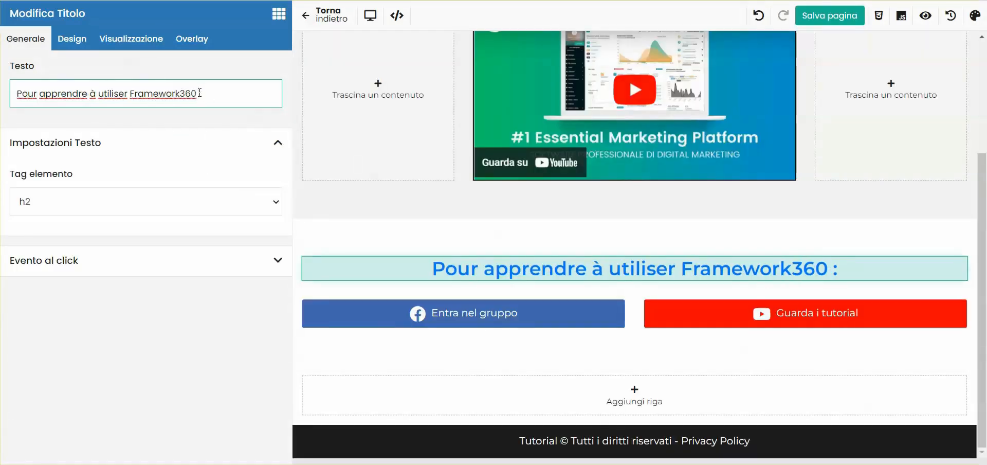
{"action": "key", "text": "BackSpace"}
{"action": "left_click", "coordinate": [335, 314]}
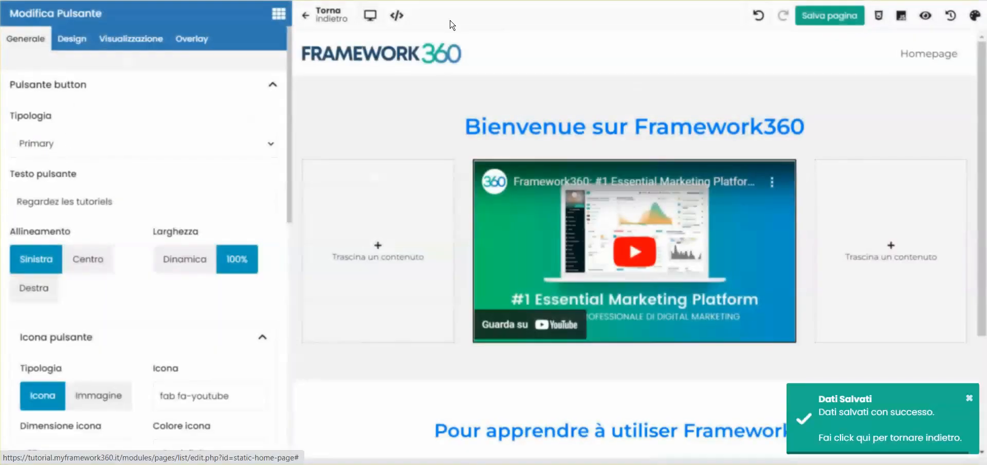
{"action": "left_click", "coordinate": [324, 19]}
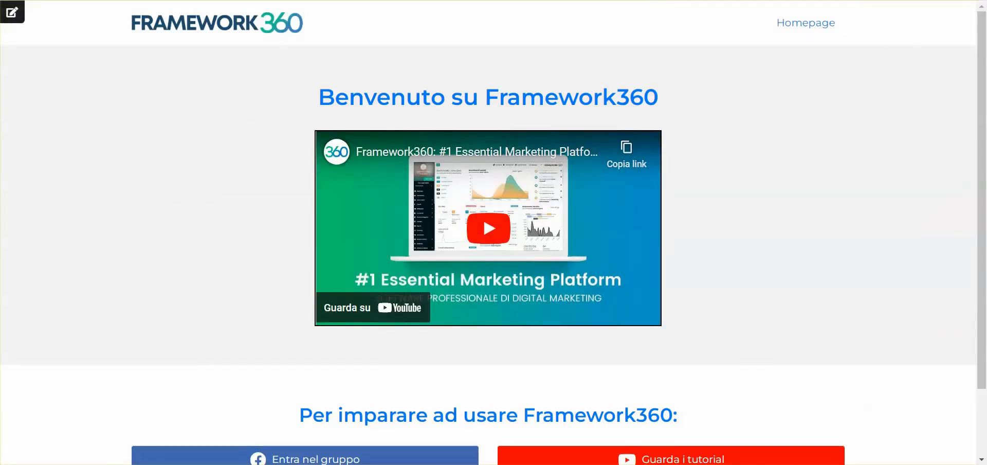
Return from the published site to the back office and open the Header global block for editing.
{"action": "key", "text": "ctrl+Tab"}
{"action": "scroll", "coordinate": [895, 237], "scroll_direction": "down", "scroll_amount": 3}
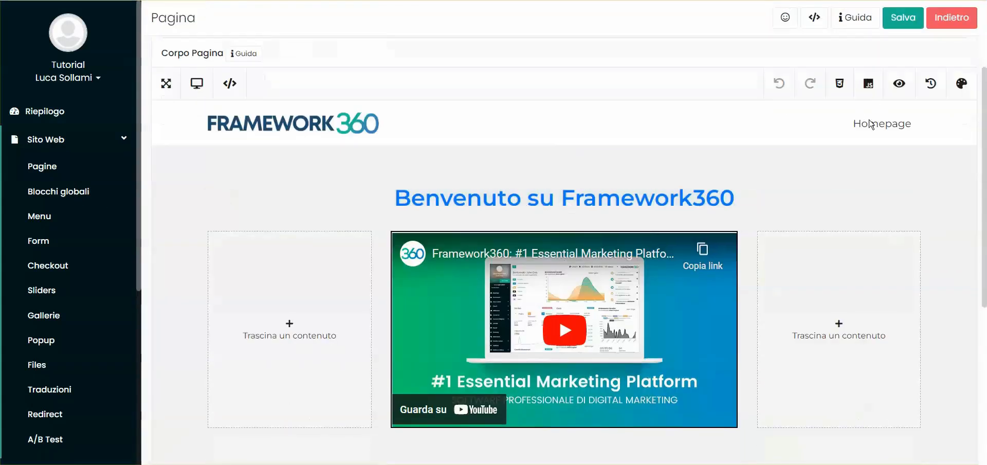
{"action": "left_click", "coordinate": [44, 191]}
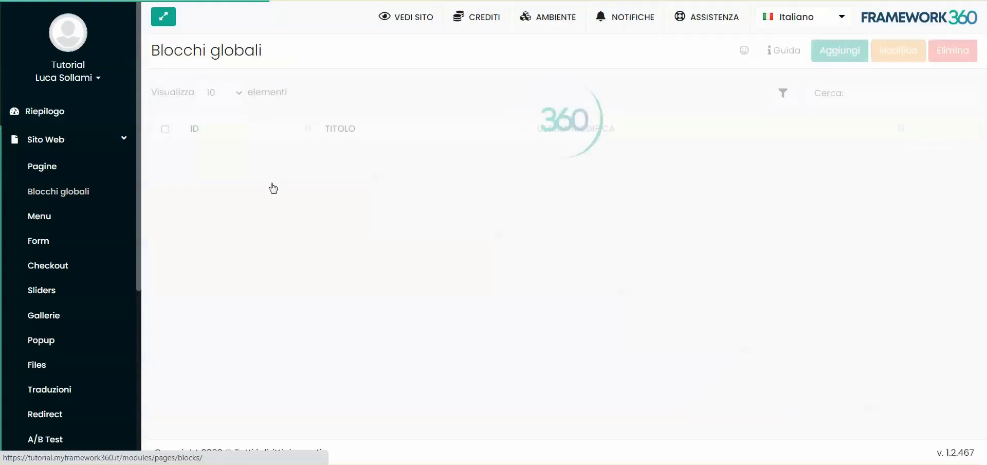
{"action": "double_click", "coordinate": [379, 178]}
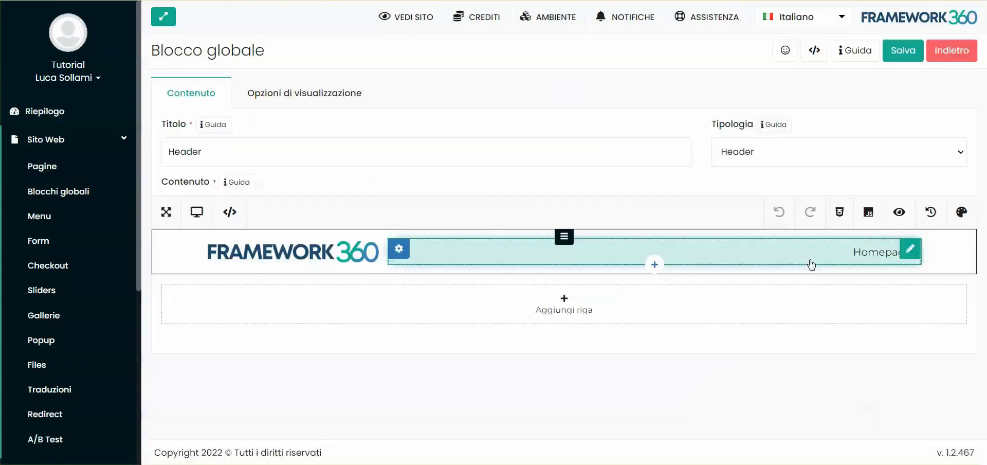
Add a language selector below the menu in the header, try the Select type, and set its type back to Bandierine.
{"action": "left_click", "coordinate": [910, 249]}
{"action": "left_click", "coordinate": [78, 52]}
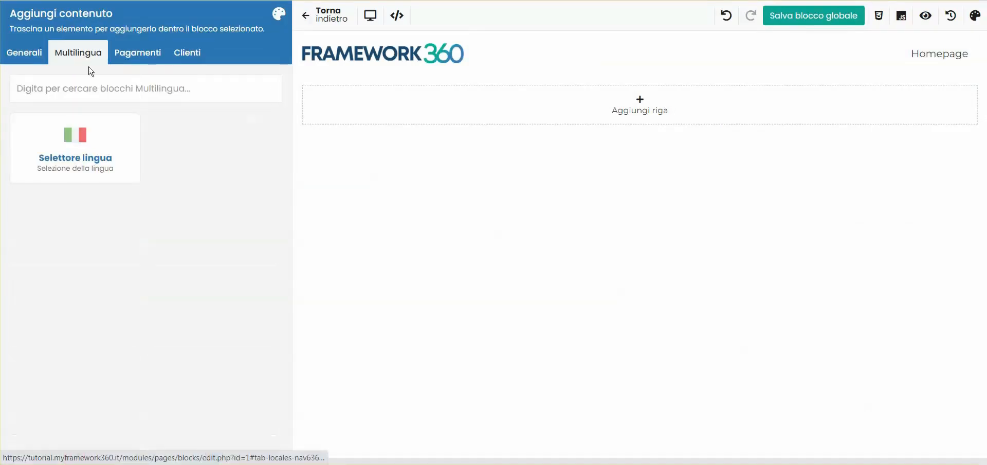
{"action": "left_click_drag", "start_coordinate": [75, 159], "coordinate": [880, 64]}
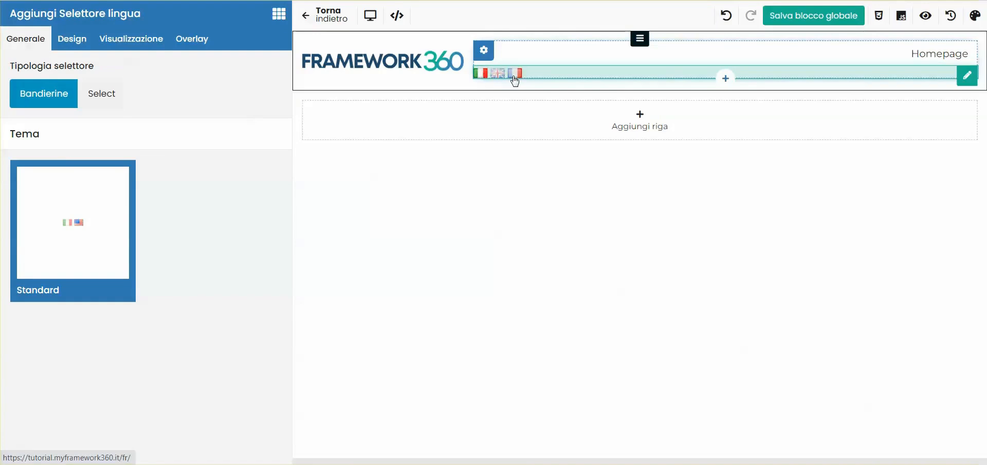
{"action": "left_click", "coordinate": [93, 97]}
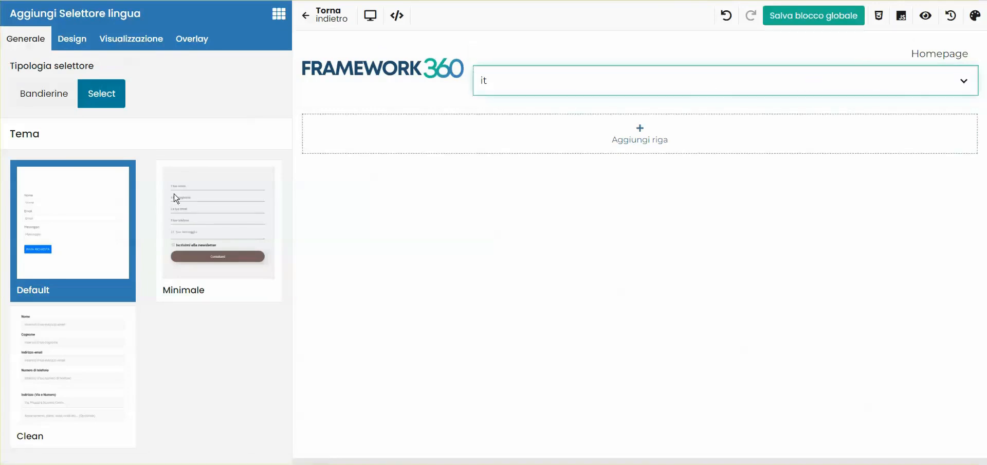
{"action": "left_click", "coordinate": [22, 103]}
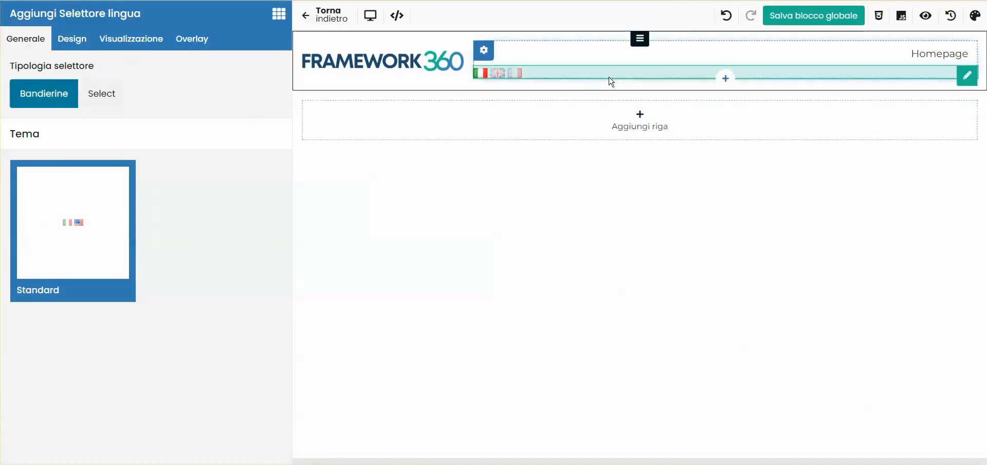
Set the content positioning of the header column holding the menu and flags to Affiancati.
{"action": "left_click", "coordinate": [484, 47]}
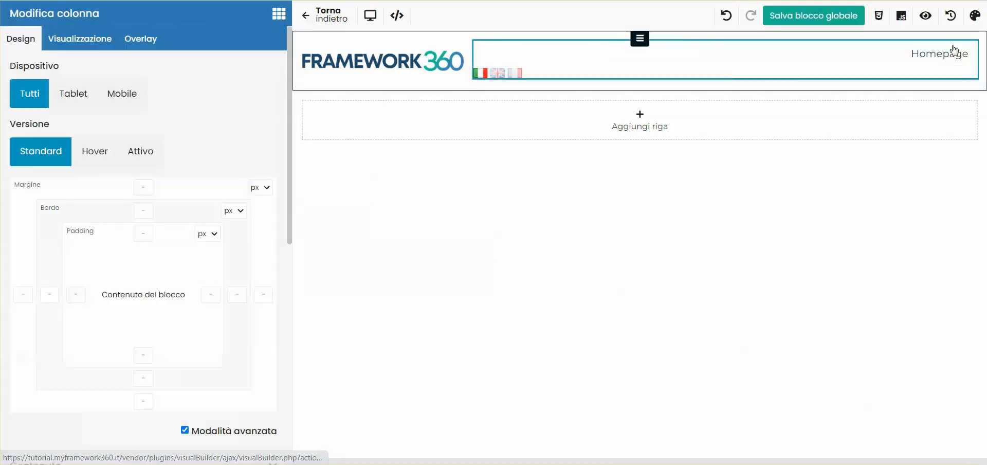
{"action": "scroll", "coordinate": [77, 218], "scroll_direction": "down", "scroll_amount": 6}
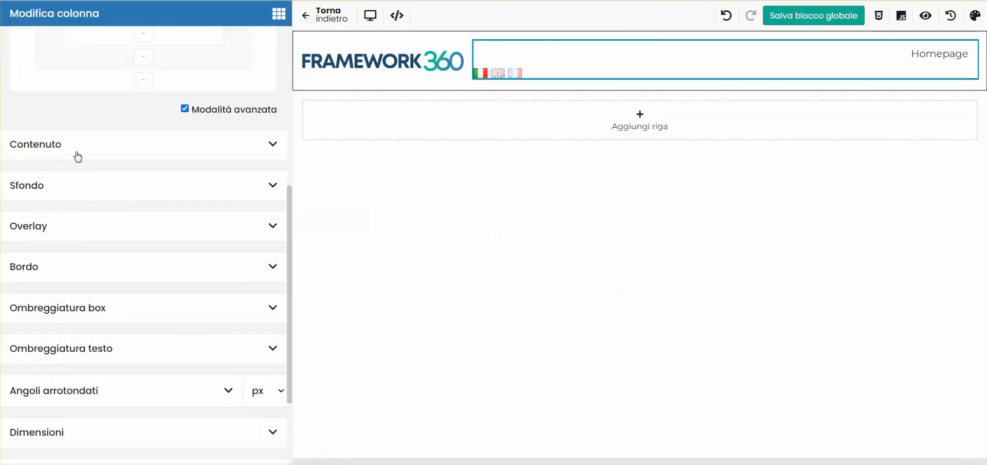
{"action": "left_click", "coordinate": [77, 216]}
{"action": "scroll", "coordinate": [120, 235], "scroll_direction": "down", "scroll_amount": 1}
{"action": "left_click", "coordinate": [117, 198]}
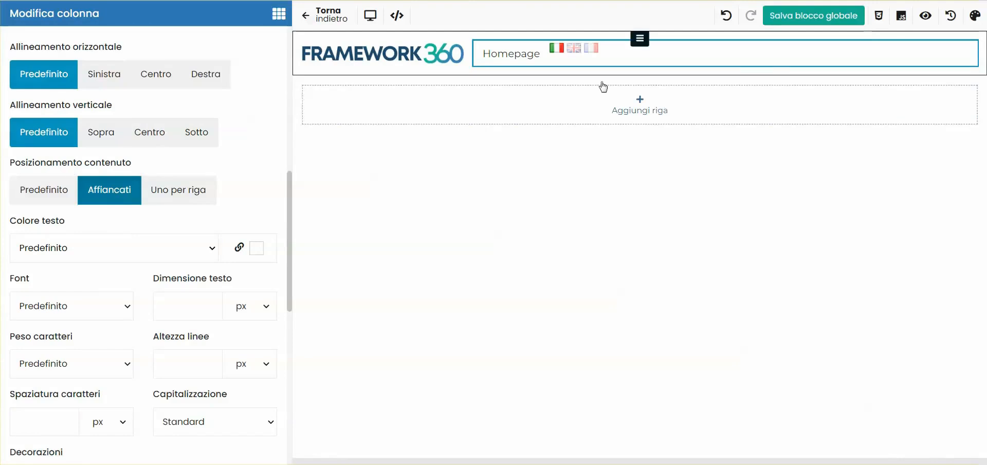
Align the header column's content vertically to Centro and horizontally to Destra, and save the global block.
{"action": "scroll", "coordinate": [144, 258], "scroll_direction": "up", "scroll_amount": 8}
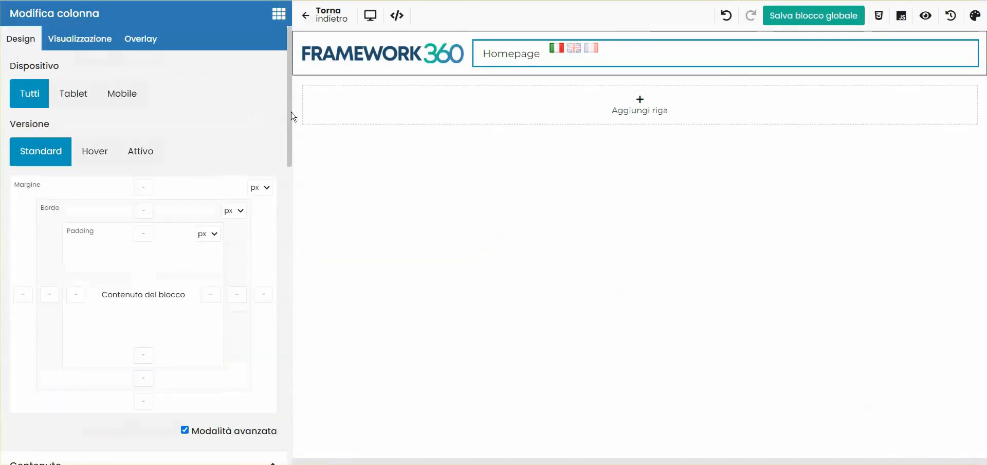
{"action": "scroll", "coordinate": [139, 258], "scroll_direction": "down", "scroll_amount": 5}
{"action": "left_click", "coordinate": [150, 325]}
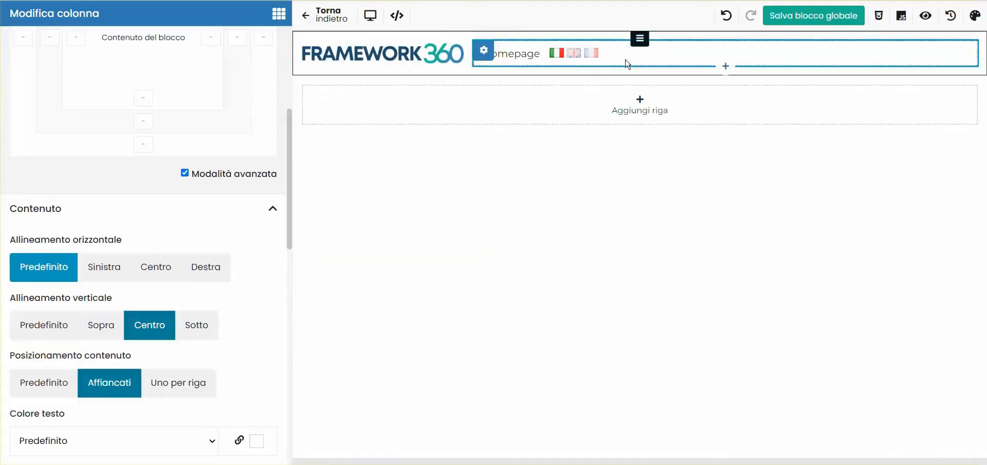
{"action": "left_click", "coordinate": [205, 266]}
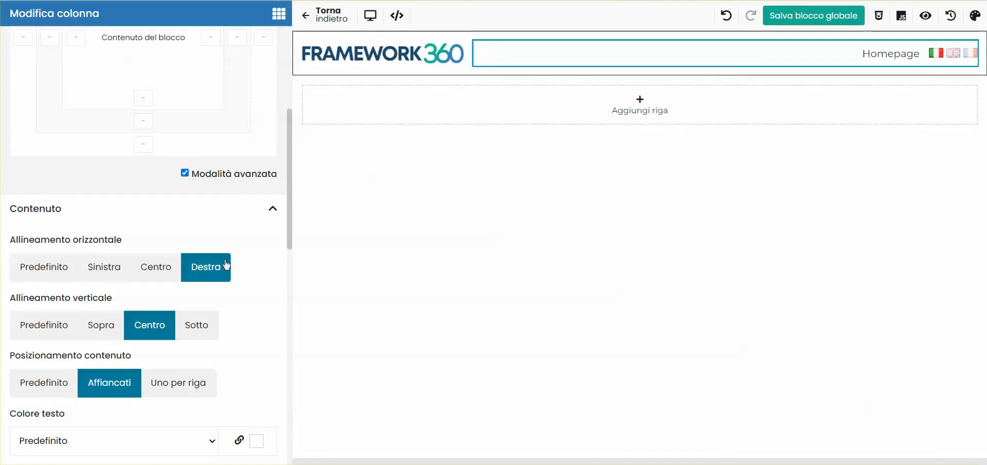
{"action": "left_click", "coordinate": [816, 18]}
Check the language flags on the published site by switching the Homepage to English and French.
{"action": "scroll", "coordinate": [152, 177], "scroll_direction": "up", "scroll_amount": 5}
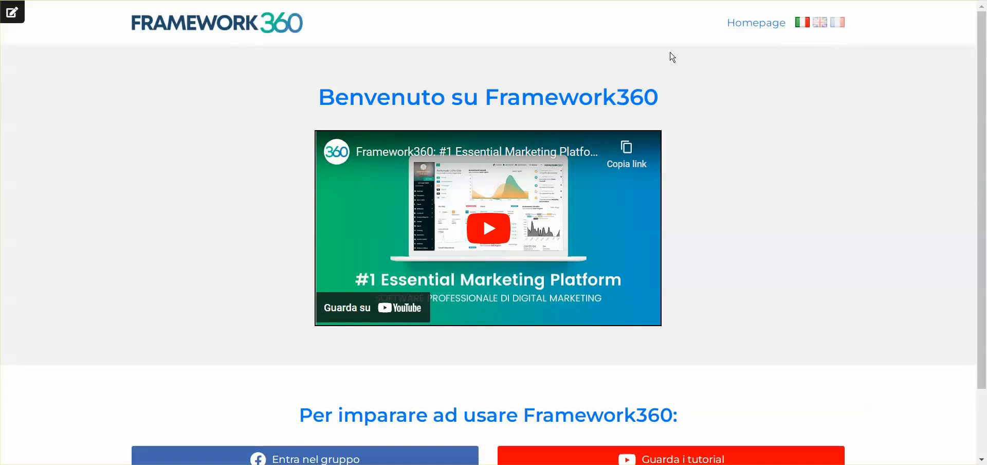
{"action": "left_click", "coordinate": [823, 26]}
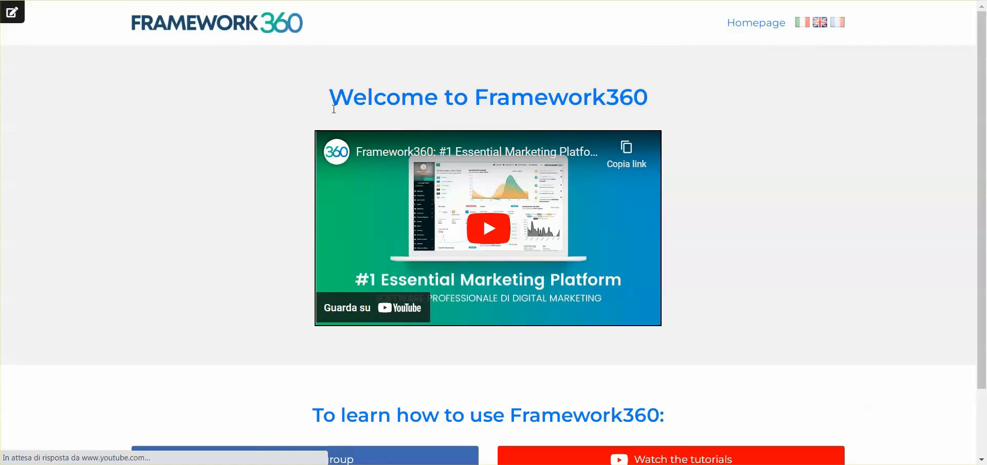
{"action": "left_click", "coordinate": [841, 23]}
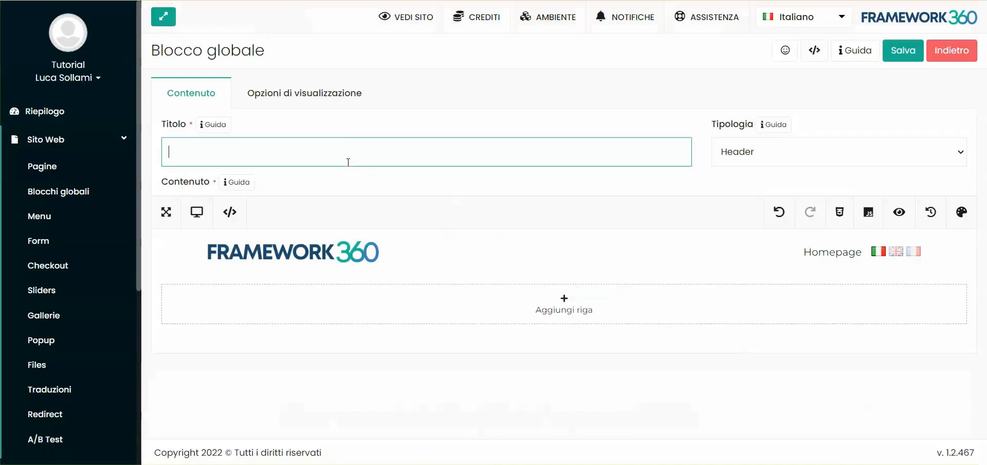
{"action": "key", "text": "ctrl+v"}
{"action": "left_click_drag", "start_coordinate": [171, 159], "coordinate": [298, 147]}
{"action": "left_click", "coordinate": [312, 152]}
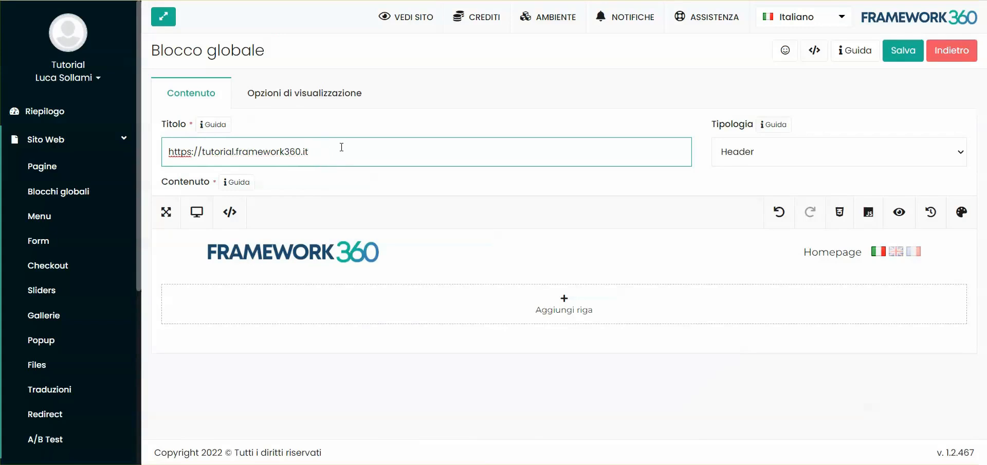
{"action": "left_click", "coordinate": [350, 130]}
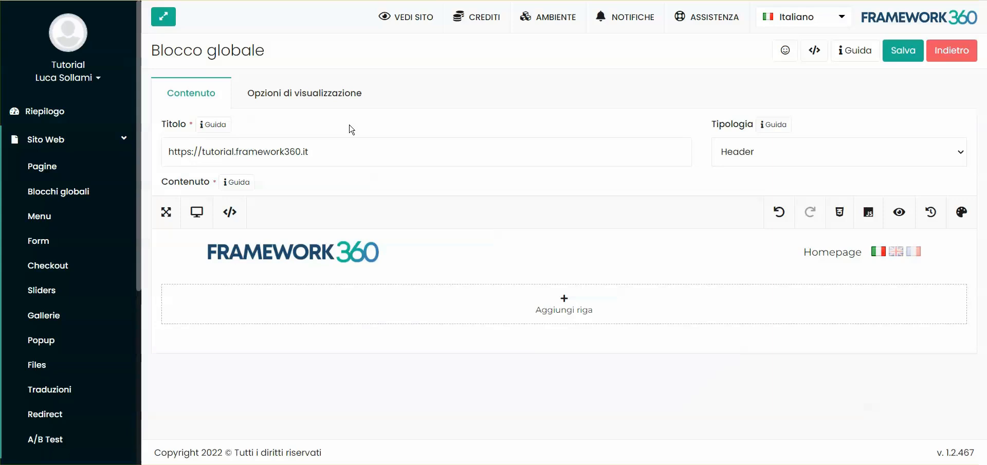
{"action": "left_click", "coordinate": [341, 139]}
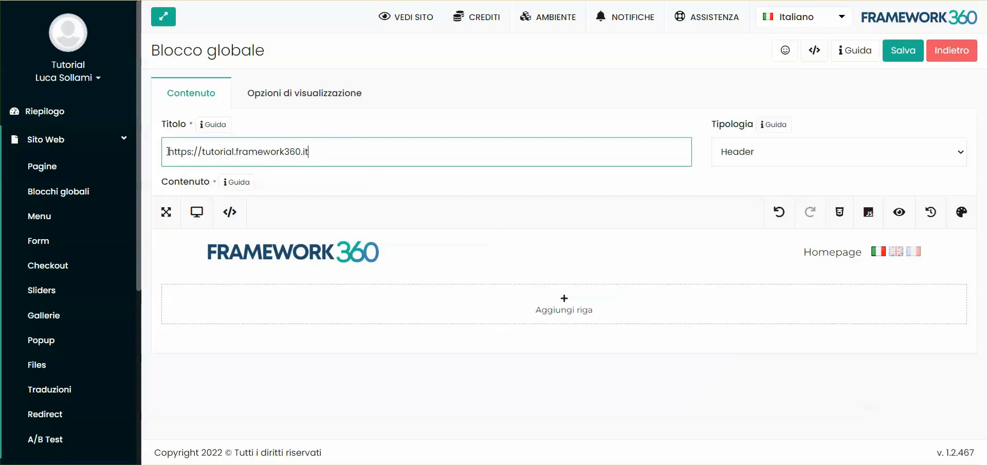
{"action": "left_click_drag", "start_coordinate": [170, 151], "coordinate": [223, 162]}
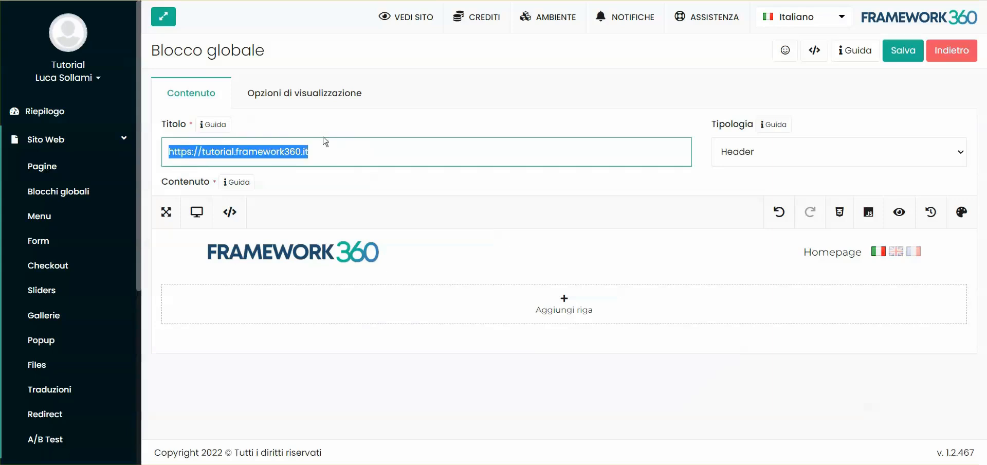
{"action": "left_click", "coordinate": [370, 152]}
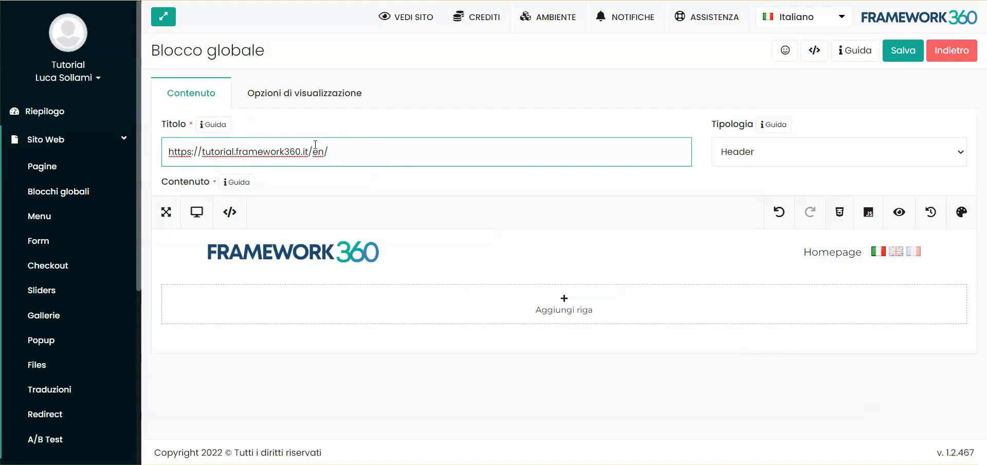
{"action": "left_click", "coordinate": [324, 131]}
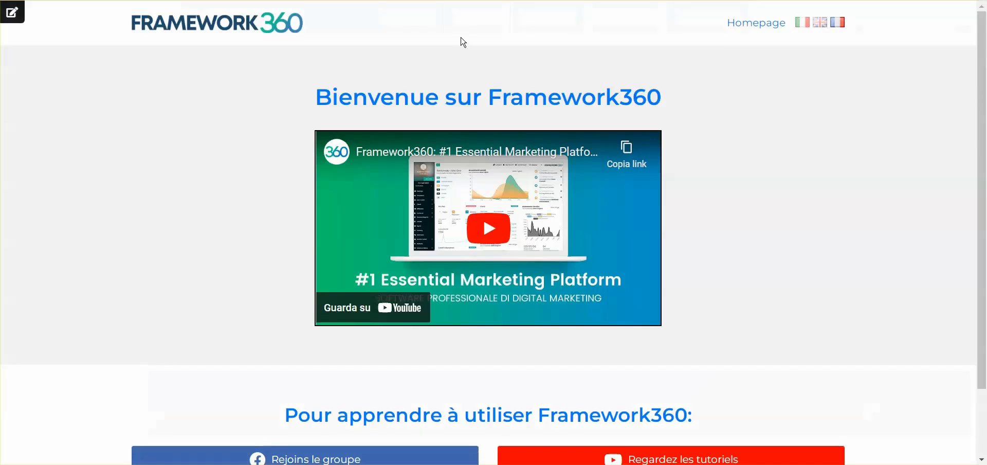
View the English Homepage, open the website's language settings, and set Inglese as the main language.
{"action": "left_click", "coordinate": [818, 25]}
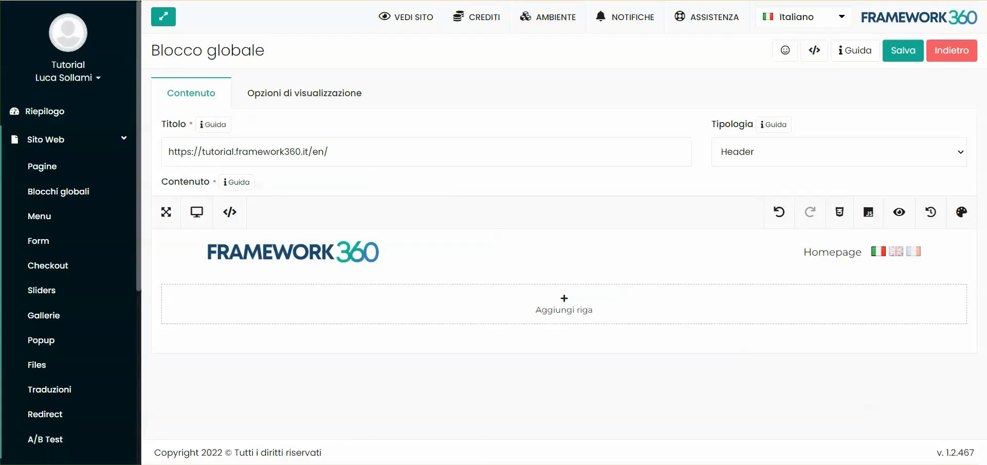
{"action": "scroll", "coordinate": [48, 375], "scroll_direction": "down", "scroll_amount": 5}
{"action": "left_click", "coordinate": [51, 419]}
{"action": "scroll", "coordinate": [76, 328], "scroll_direction": "down", "scroll_amount": 4}
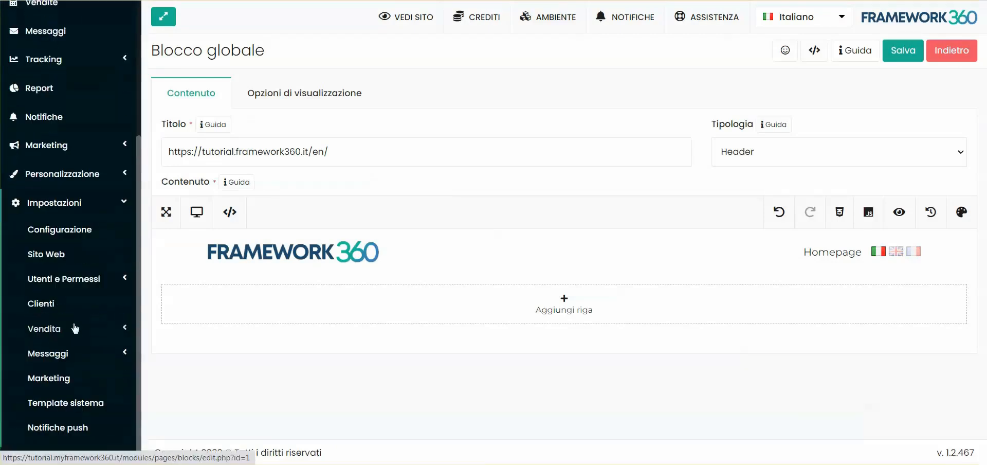
{"action": "left_click", "coordinate": [54, 246]}
{"action": "left_click", "coordinate": [555, 95]}
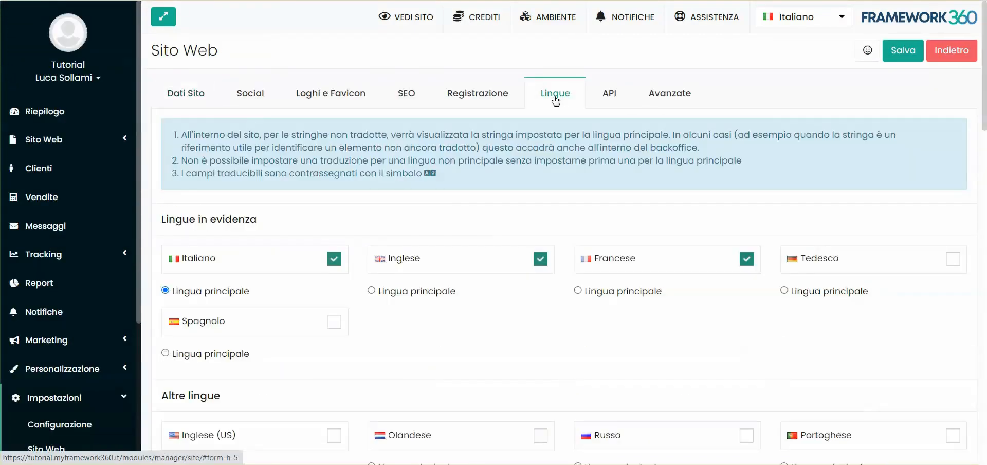
{"action": "scroll", "coordinate": [394, 182], "scroll_direction": "down", "scroll_amount": 4}
{"action": "scroll", "coordinate": [381, 104], "scroll_direction": "up", "scroll_amount": 4}
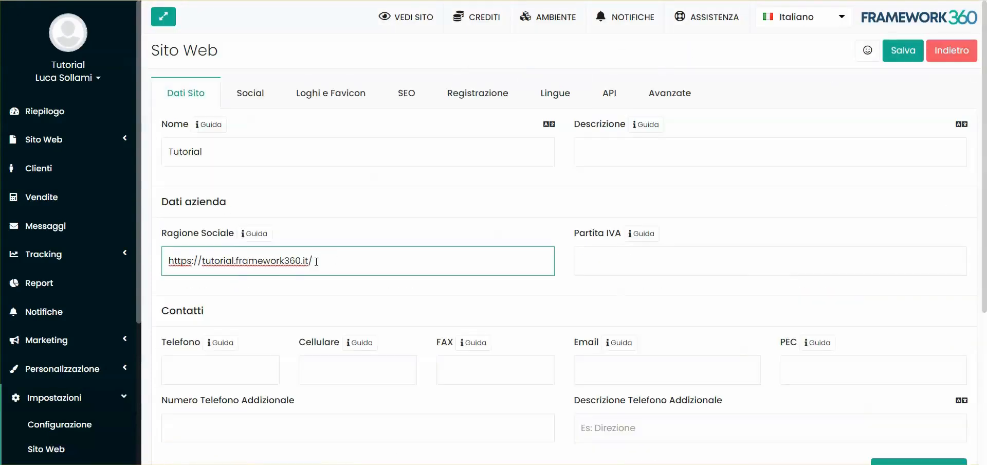
{"action": "left_click_drag", "start_coordinate": [313, 261], "coordinate": [160, 264]}
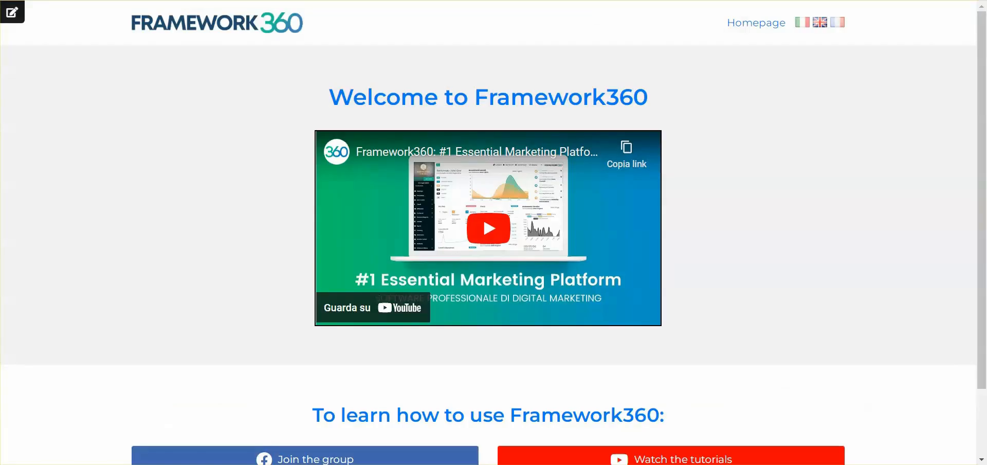
{"action": "key", "text": "Return"}
{"action": "left_click_drag", "start_coordinate": [332, 98], "coordinate": [650, 88]}
{"action": "left_click", "coordinate": [663, 85]}
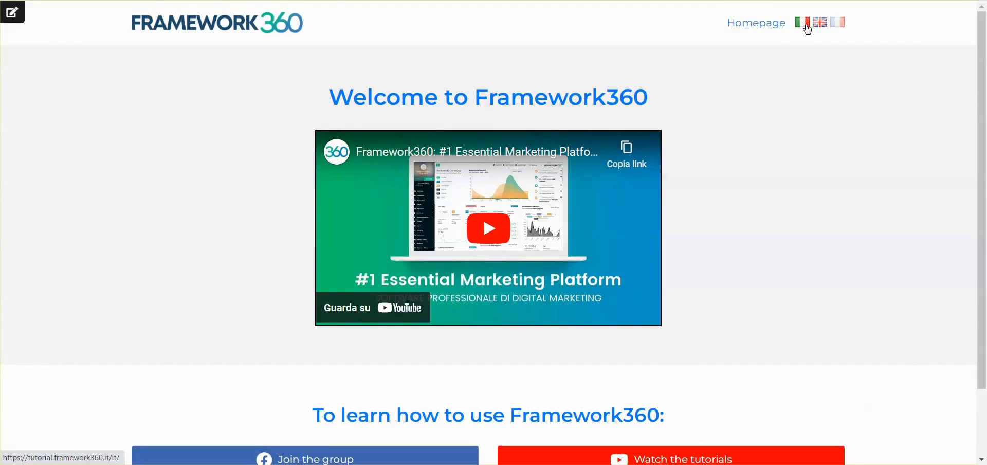
{"action": "left_click", "coordinate": [806, 26]}
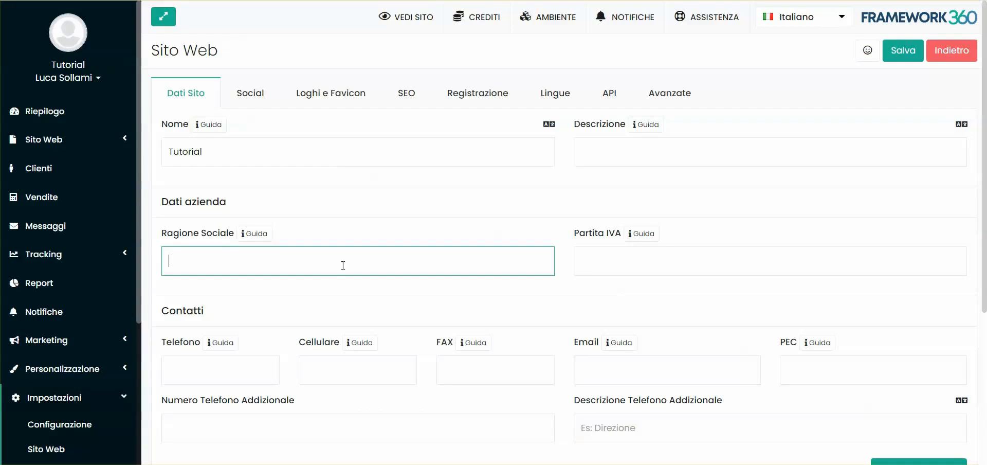
{"action": "type", "text": "https://tutorial.framework360.it/it/"}
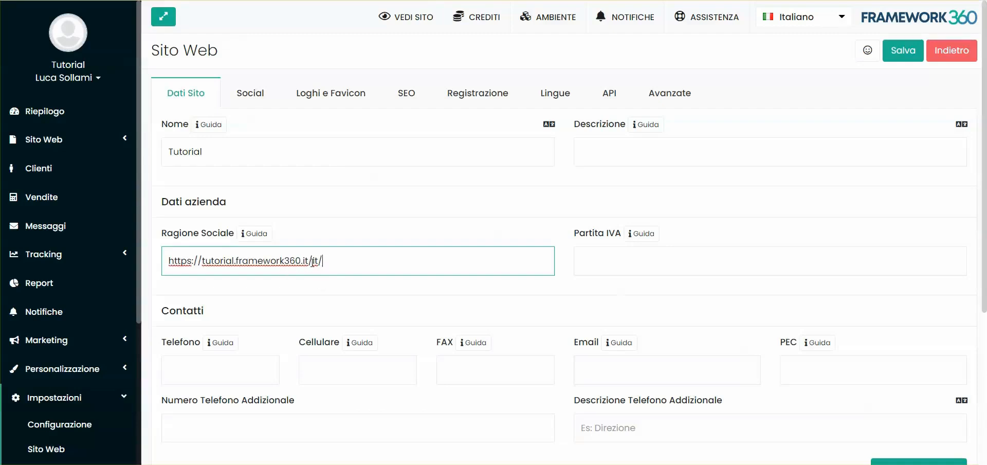
{"action": "left_click", "coordinate": [316, 218]}
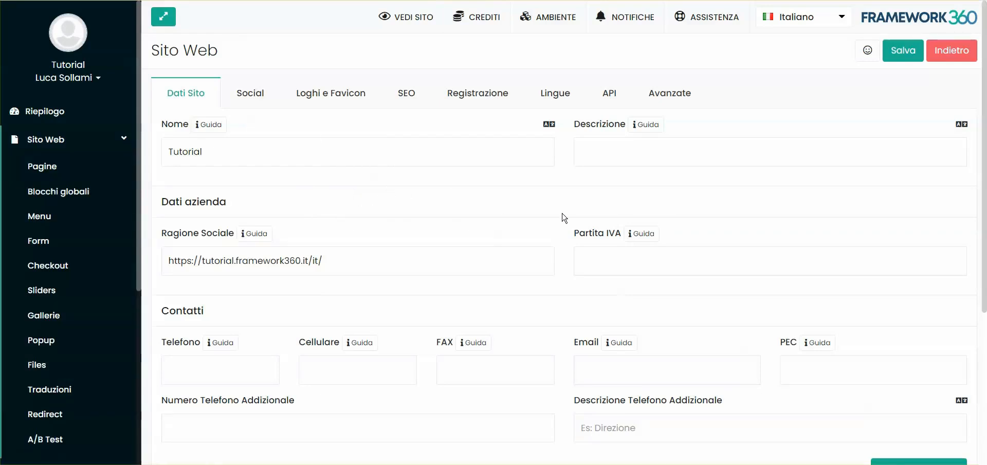
Look over the published Italian Homepage, and open the website's Traduzioni list in the back office with Inglese as the language.
{"action": "scroll", "coordinate": [73, 267], "scroll_direction": "down", "scroll_amount": 1}
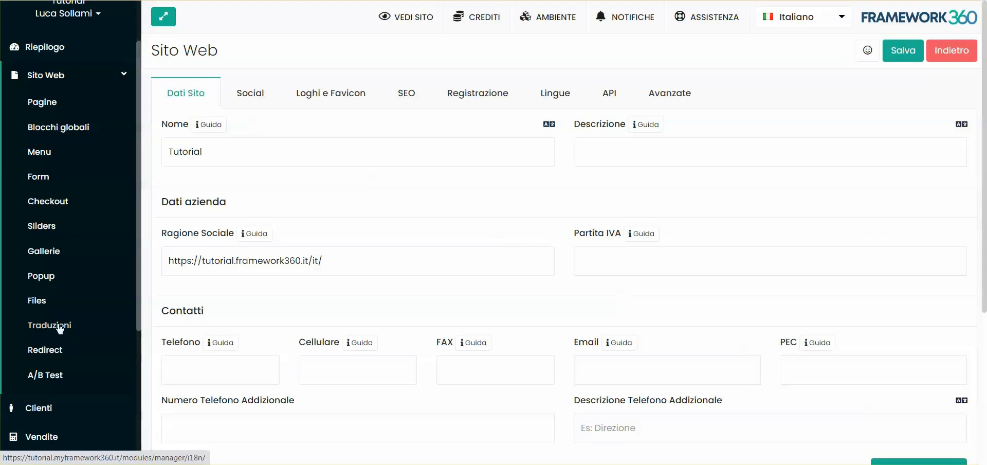
{"action": "scroll", "coordinate": [77, 246], "scroll_direction": "up", "scroll_amount": 1}
{"action": "scroll", "coordinate": [77, 245], "scroll_direction": "up", "scroll_amount": 1}
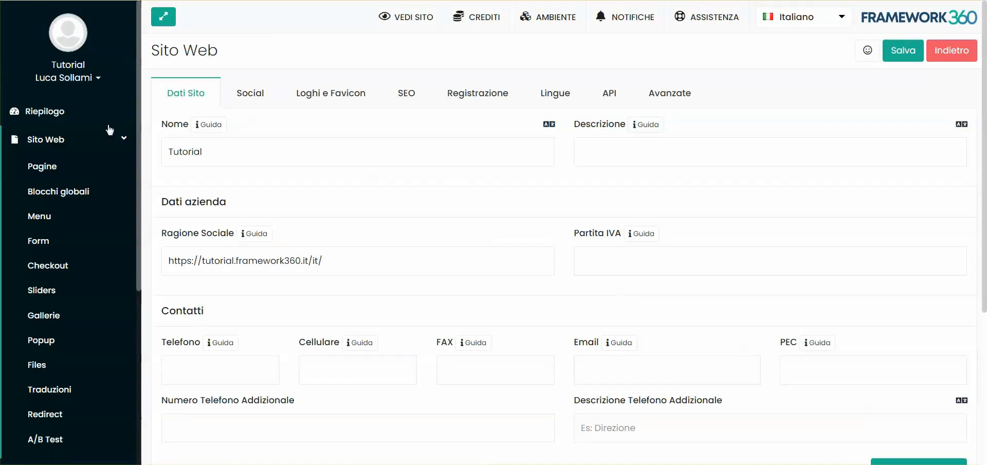
{"action": "scroll", "coordinate": [31, 267], "scroll_direction": "down", "scroll_amount": 3}
{"action": "scroll", "coordinate": [26, 172], "scroll_direction": "up", "scroll_amount": 3}
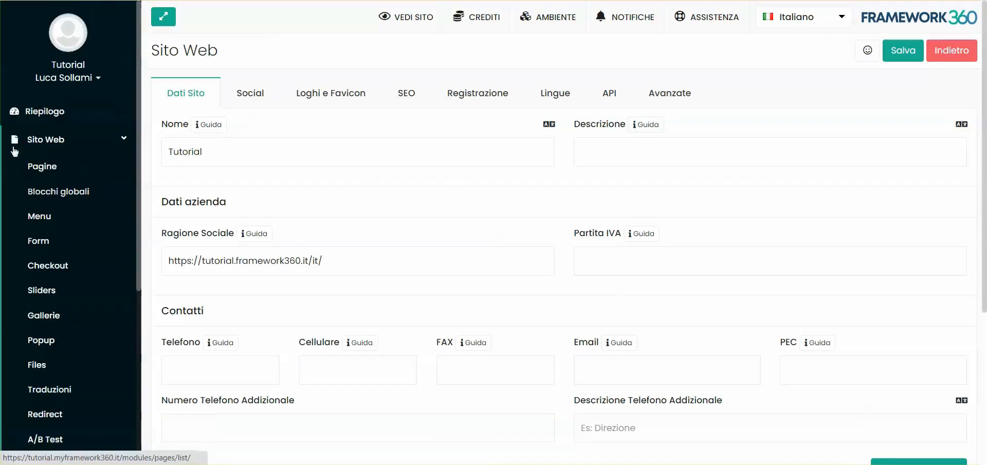
{"action": "scroll", "coordinate": [21, 299], "scroll_direction": "down", "scroll_amount": 2}
{"action": "left_click", "coordinate": [24, 329]}
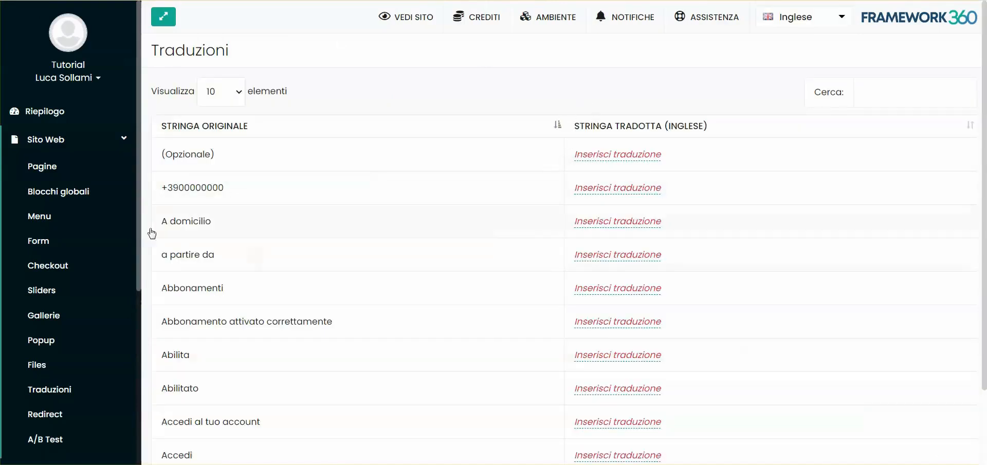
Show 100 entries per page in the translations list and examine the original strings with their English translations.
{"action": "scroll", "coordinate": [489, 187], "scroll_direction": "down", "scroll_amount": 2}
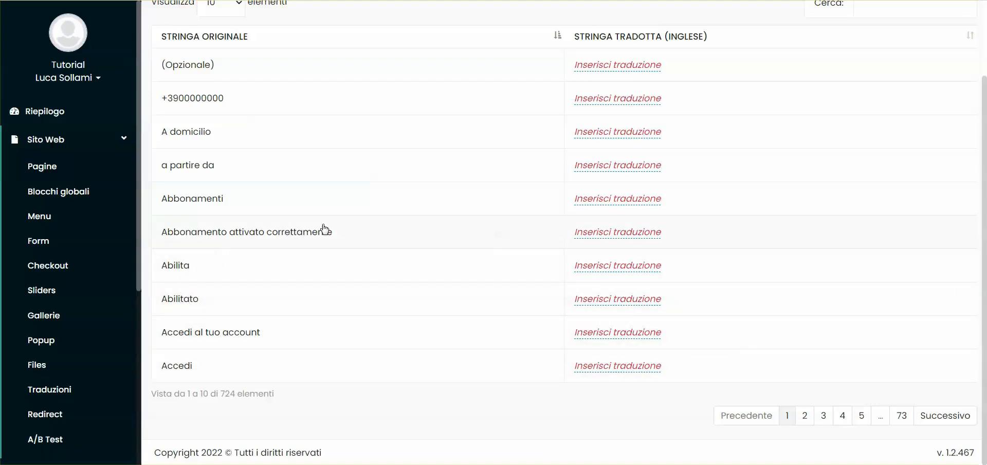
{"action": "scroll", "coordinate": [325, 230], "scroll_direction": "up", "scroll_amount": 2}
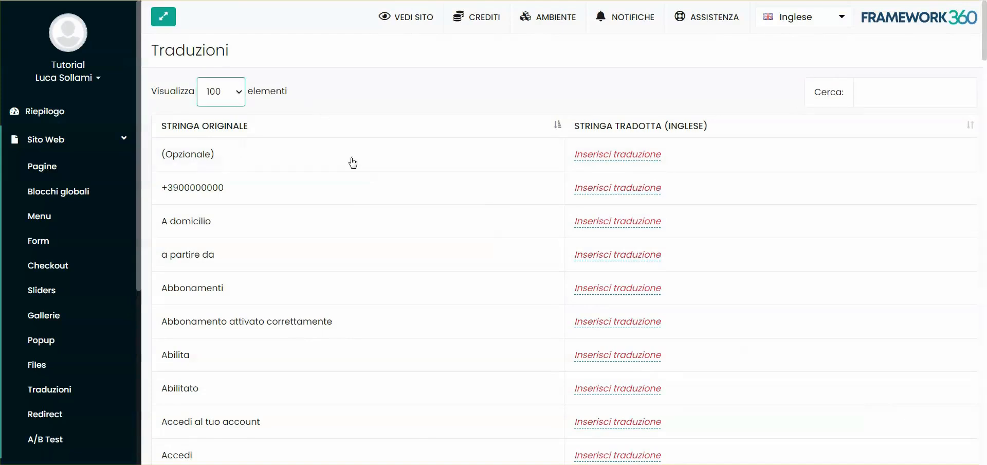
{"action": "scroll", "coordinate": [349, 161], "scroll_direction": "down", "scroll_amount": 15}
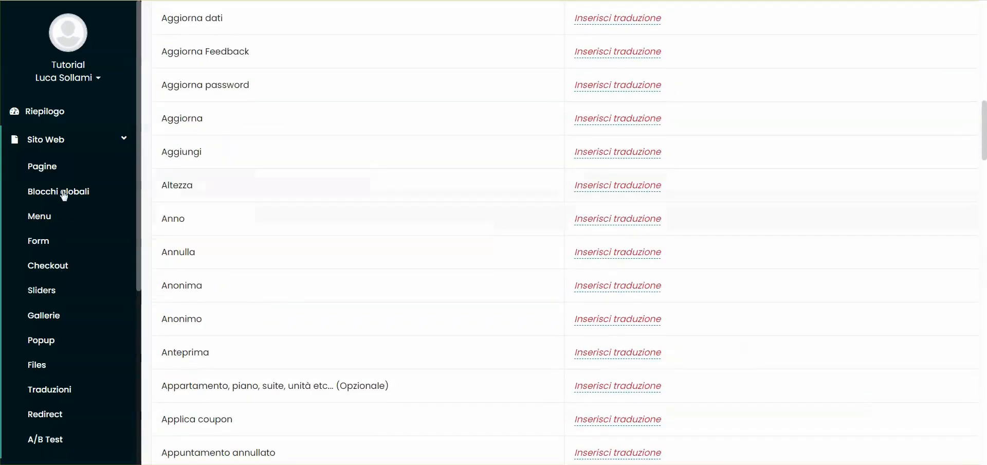
Collapse the Sito Web section and read through the untranslated system strings further down the translations list.
{"action": "left_click", "coordinate": [72, 139]}
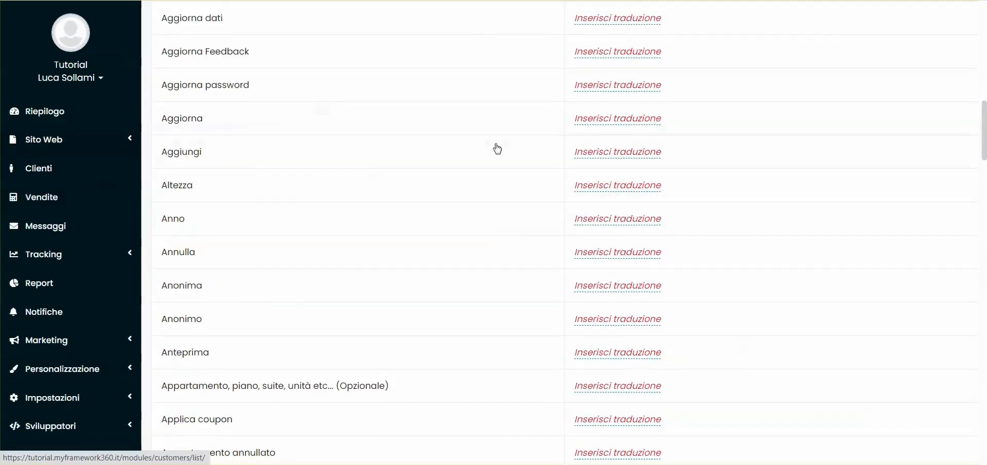
{"action": "scroll", "coordinate": [491, 165], "scroll_direction": "down", "scroll_amount": 7}
{"action": "scroll", "coordinate": [331, 223], "scroll_direction": "down", "scroll_amount": 8}
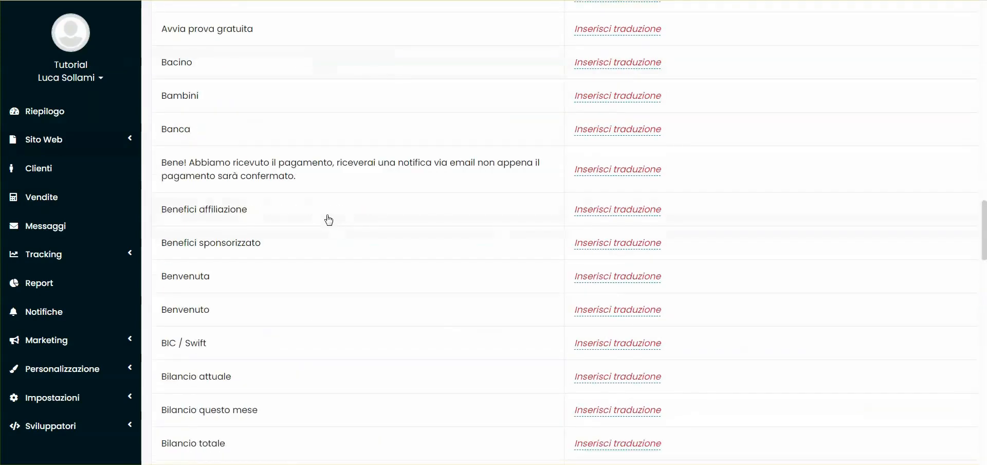
{"action": "scroll", "coordinate": [335, 242], "scroll_direction": "down", "scroll_amount": 3}
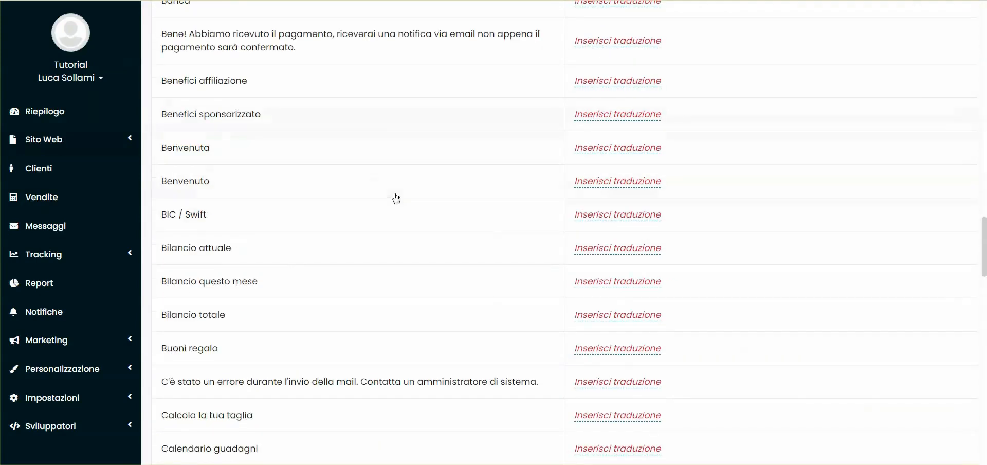
{"action": "scroll", "coordinate": [396, 198], "scroll_direction": "down", "scroll_amount": 4}
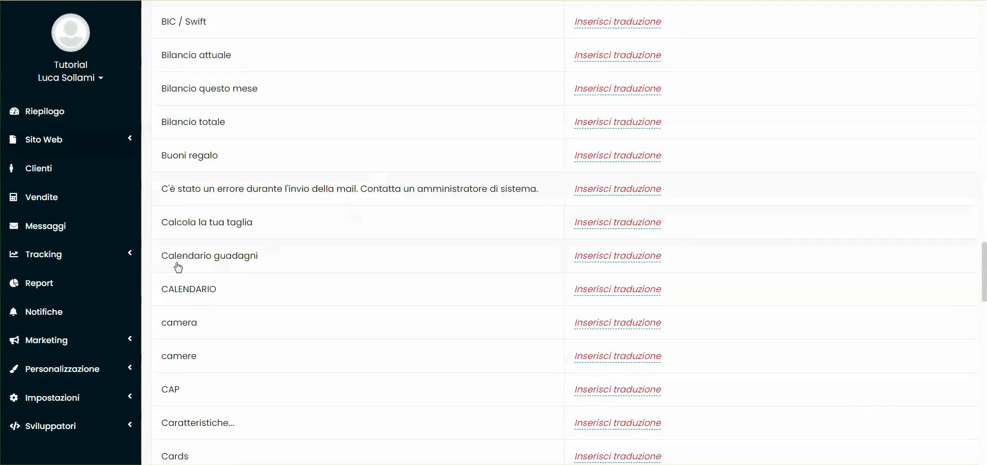
{"action": "scroll", "coordinate": [194, 282], "scroll_direction": "down", "scroll_amount": 5}
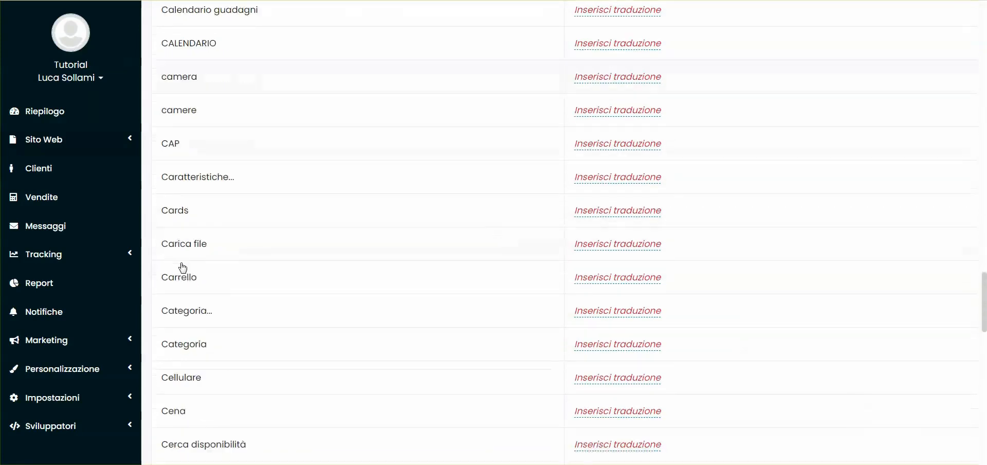
{"action": "scroll", "coordinate": [233, 146], "scroll_direction": "down", "scroll_amount": 9}
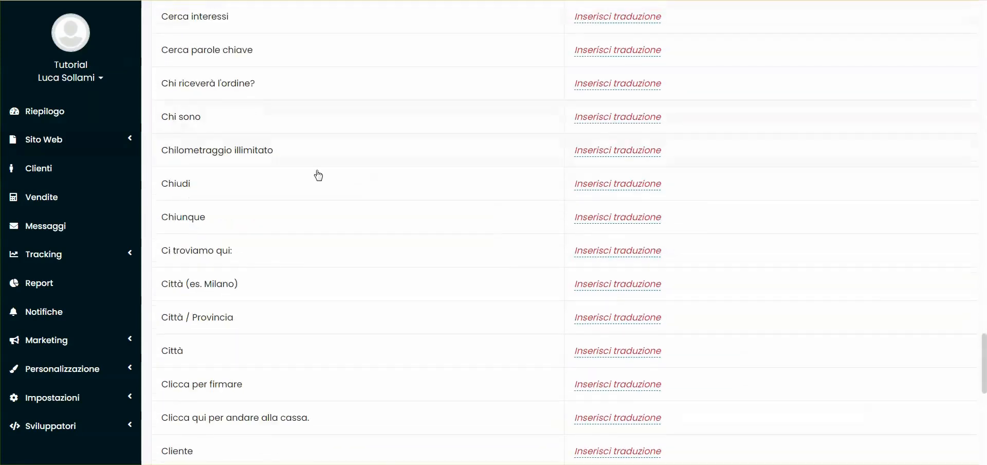
{"action": "scroll", "coordinate": [321, 181], "scroll_direction": "down", "scroll_amount": 4}
{"action": "scroll", "coordinate": [325, 189], "scroll_direction": "down", "scroll_amount": 7}
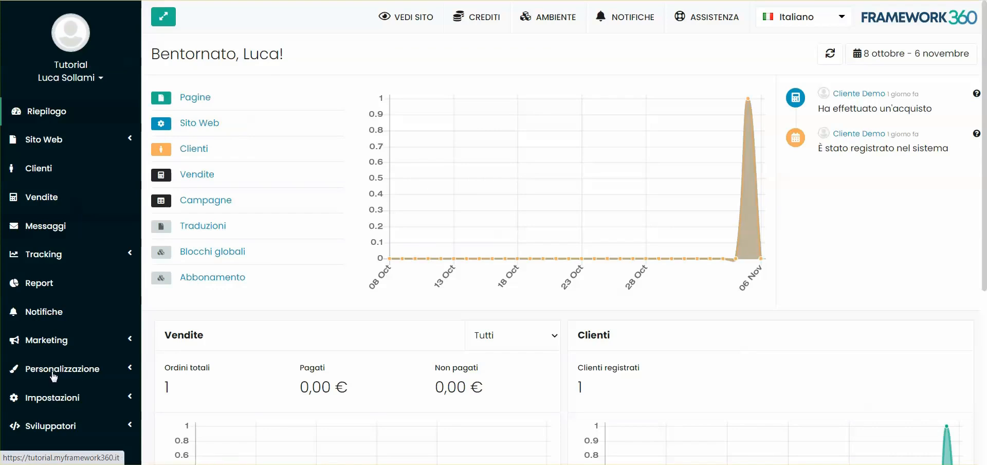
Open the Template sistema page from the message settings and set its language to Inglese.
{"action": "left_click", "coordinate": [49, 397]}
{"action": "scroll", "coordinate": [57, 323], "scroll_direction": "down", "scroll_amount": 4}
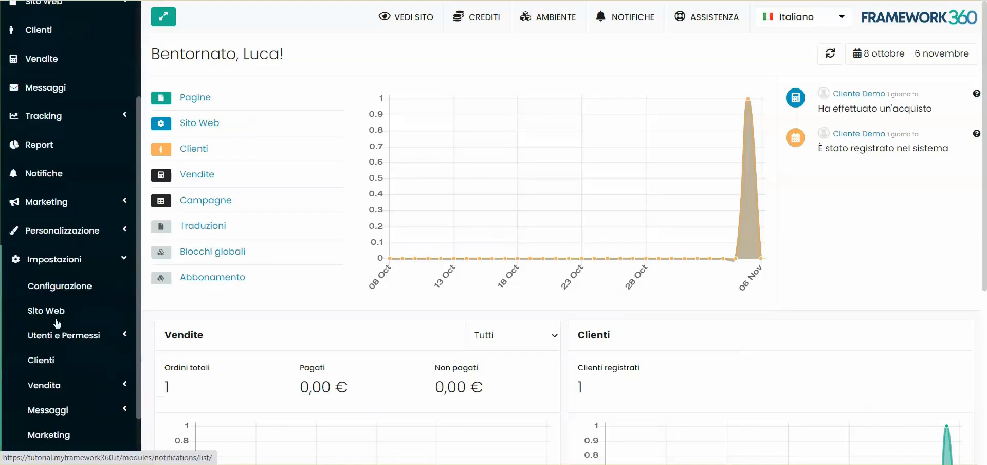
{"action": "left_click", "coordinate": [65, 392]}
{"action": "left_click", "coordinate": [793, 21]}
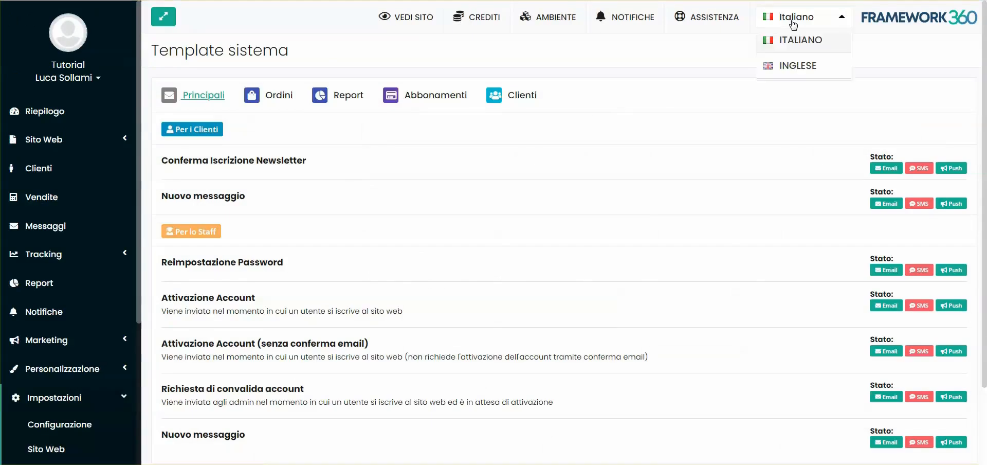
{"action": "left_click", "coordinate": [791, 66]}
Look over the Principali, Ordini and Report categories of the system templates, ending on Principali.
{"action": "scroll", "coordinate": [247, 268], "scroll_direction": "down", "scroll_amount": 3}
{"action": "scroll", "coordinate": [259, 277], "scroll_direction": "up", "scroll_amount": 3}
{"action": "left_click", "coordinate": [275, 96]}
{"action": "left_click", "coordinate": [348, 95]}
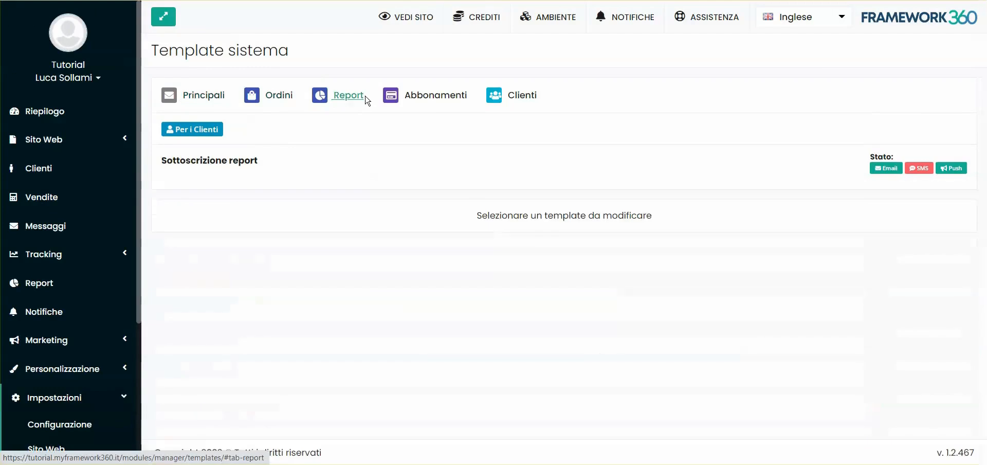
{"action": "left_click", "coordinate": [220, 96]}
Open the staff template Attivazione Account and change its email subject to "Account Activation - {site-name}".
{"action": "scroll", "coordinate": [237, 195], "scroll_direction": "down", "scroll_amount": 2}
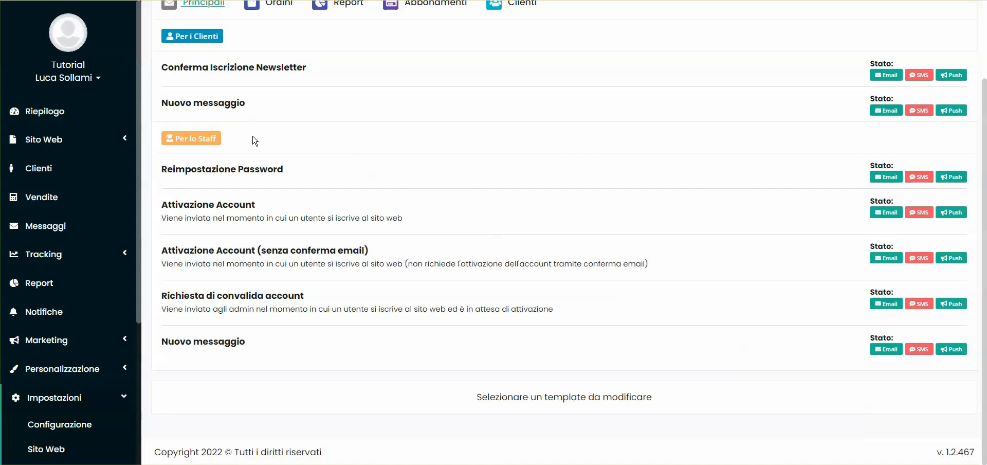
{"action": "left_click", "coordinate": [189, 211]}
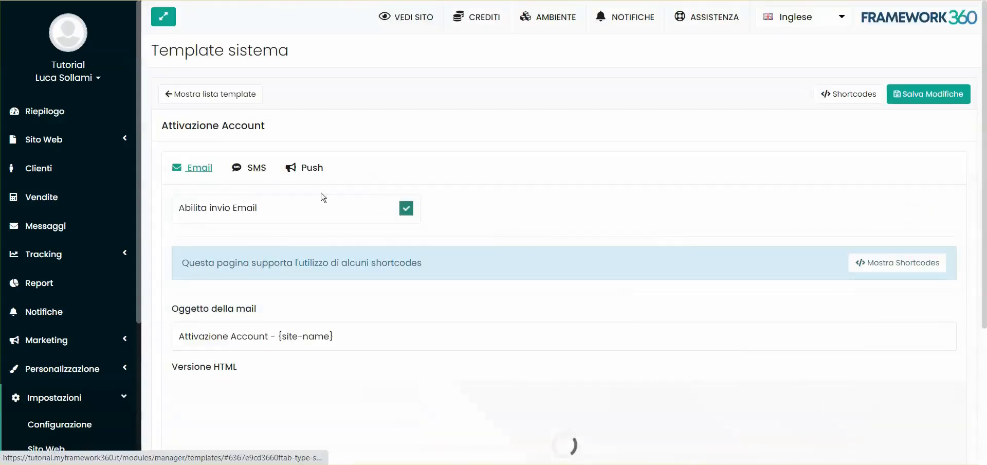
{"action": "scroll", "coordinate": [188, 152], "scroll_direction": "down", "scroll_amount": 3}
{"action": "mouse_move", "coordinate": [181, 145]}
{"action": "left_mouse_down"}
{"action": "mouse_move", "coordinate": [267, 145]}
{"action": "mouse_move", "coordinate": [163, 148]}
{"action": "left_mouse_up"}
{"action": "left_click", "coordinate": [268, 144]}
{"action": "type", "text": "Account Activation"}
Replace "Benvenuto" with "Welcome" in the greeting of the email's HTML version, and return to the template page to review it.
{"action": "double_click", "coordinate": [368, 276]}
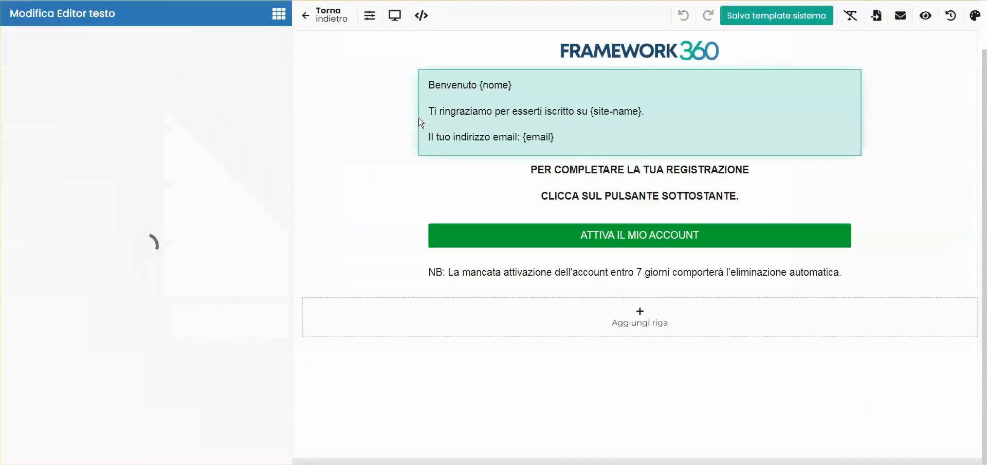
{"action": "type", "text": "Welcome {nome"}
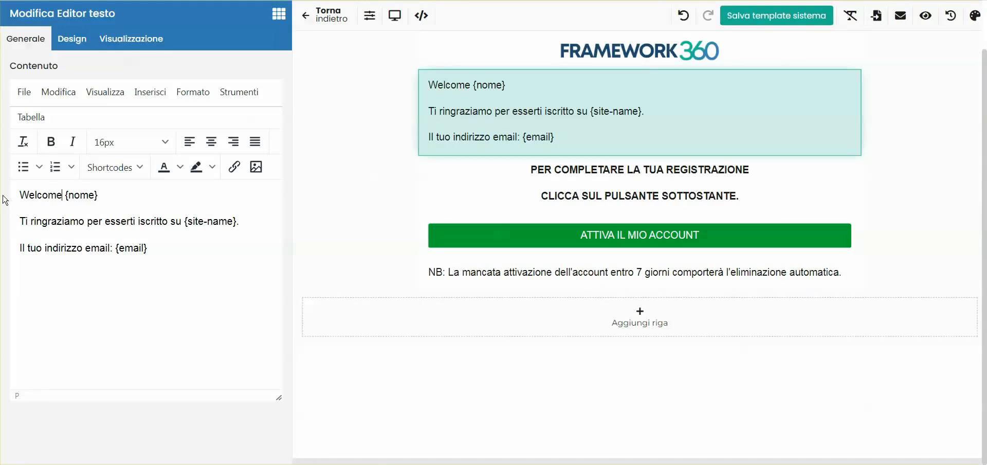
{"action": "left_click_drag", "start_coordinate": [20, 221], "coordinate": [186, 222]}
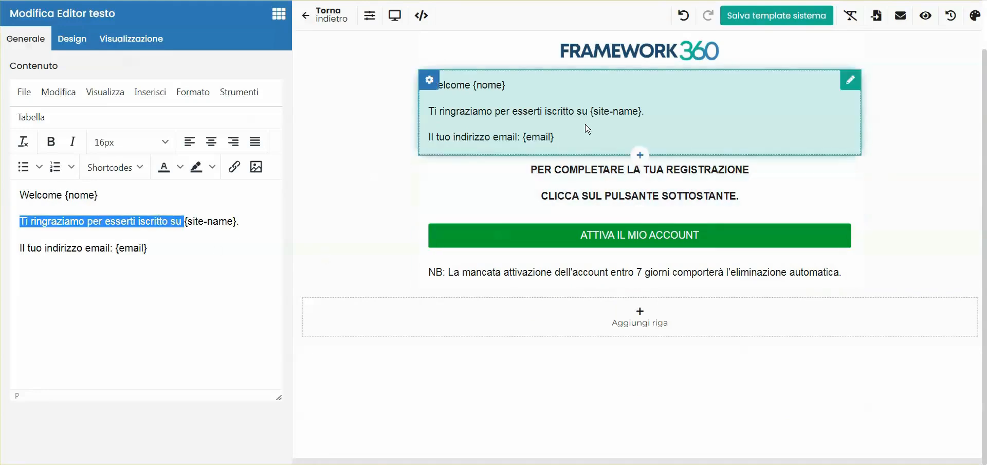
{"action": "left_click", "coordinate": [327, 17]}
{"action": "scroll", "coordinate": [311, 215], "scroll_direction": "up", "scroll_amount": 5}
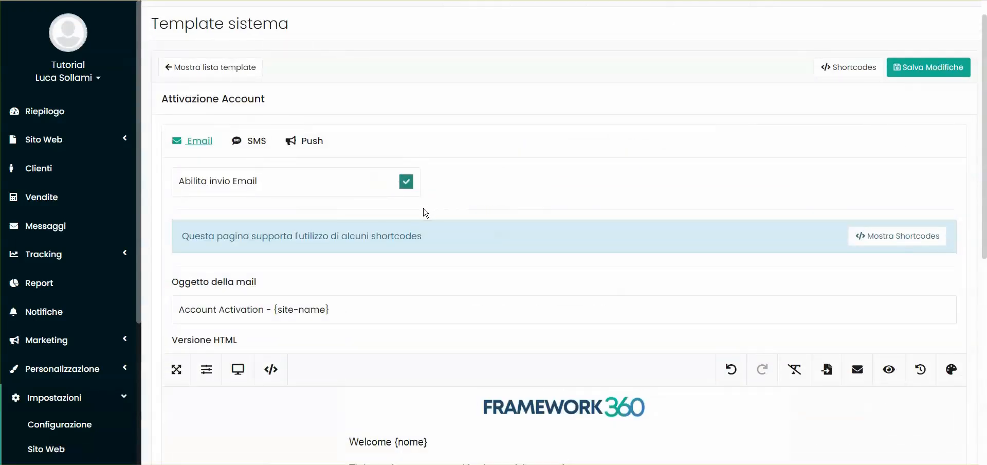
{"action": "scroll", "coordinate": [426, 216], "scroll_direction": "down", "scroll_amount": 5}
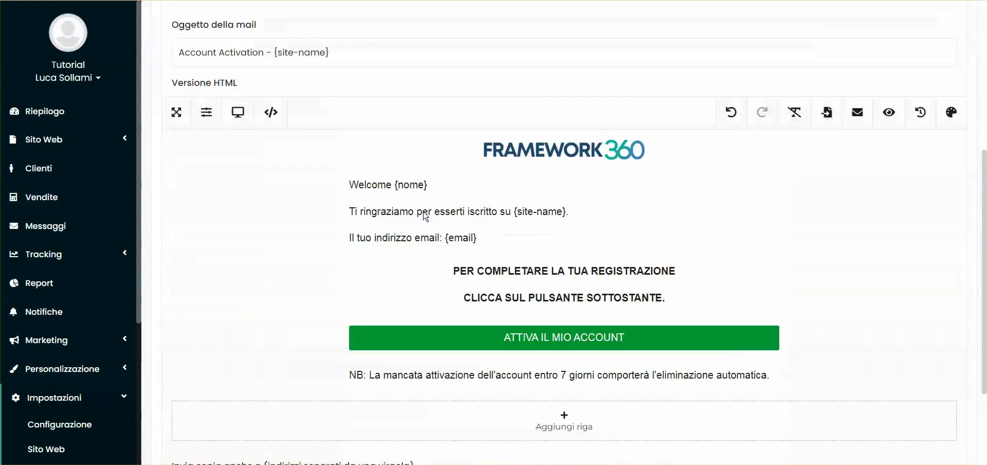